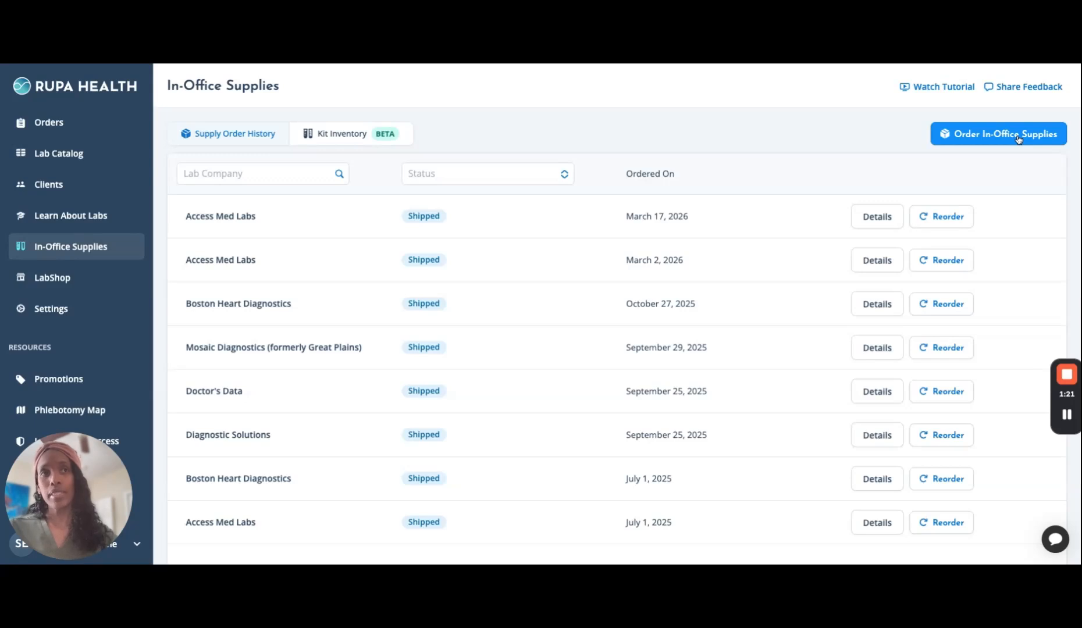
Start a new in-office supplies order and review its prefilled shipping address
{"action": "left_click", "coordinate": [1019, 139]}
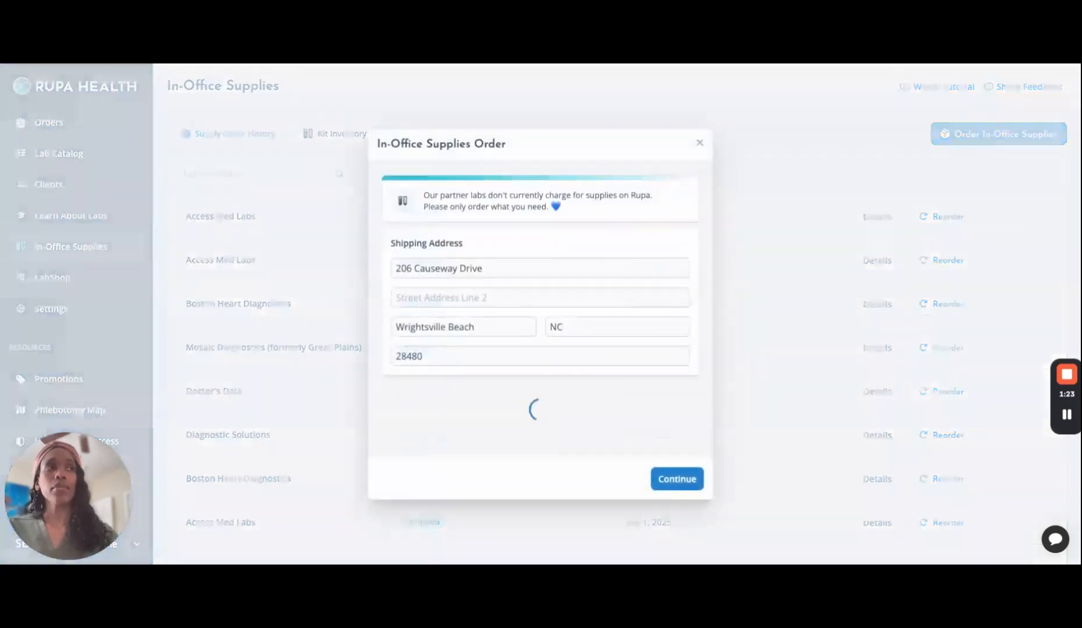
{"action": "scroll", "coordinate": [604, 285], "scroll_direction": "down", "scroll_amount": 1}
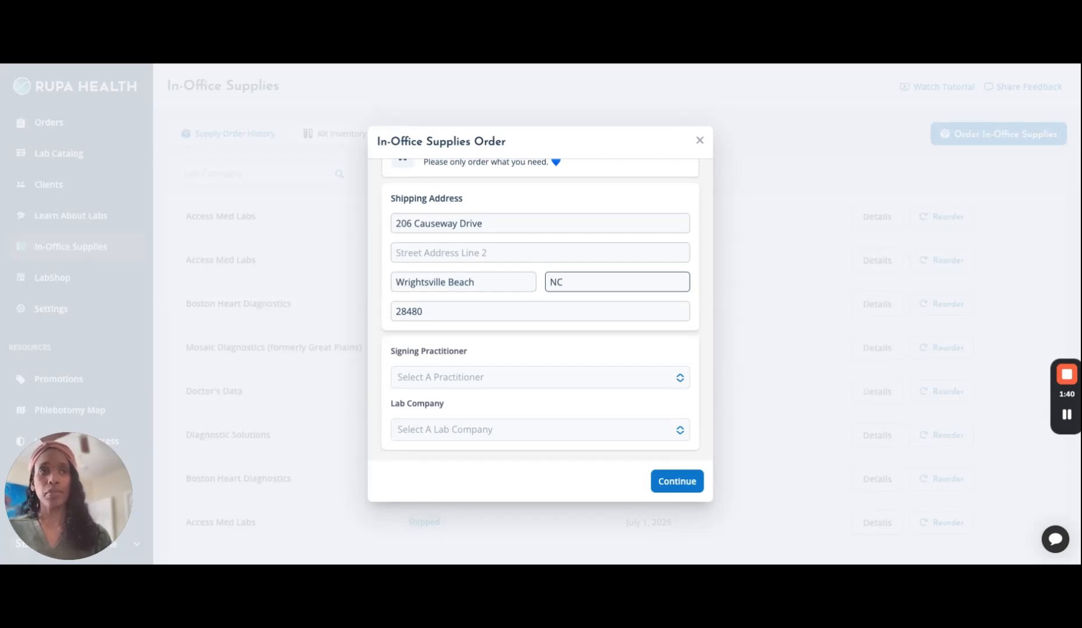
{"action": "scroll", "coordinate": [541, 291], "scroll_direction": "up", "scroll_amount": 2}
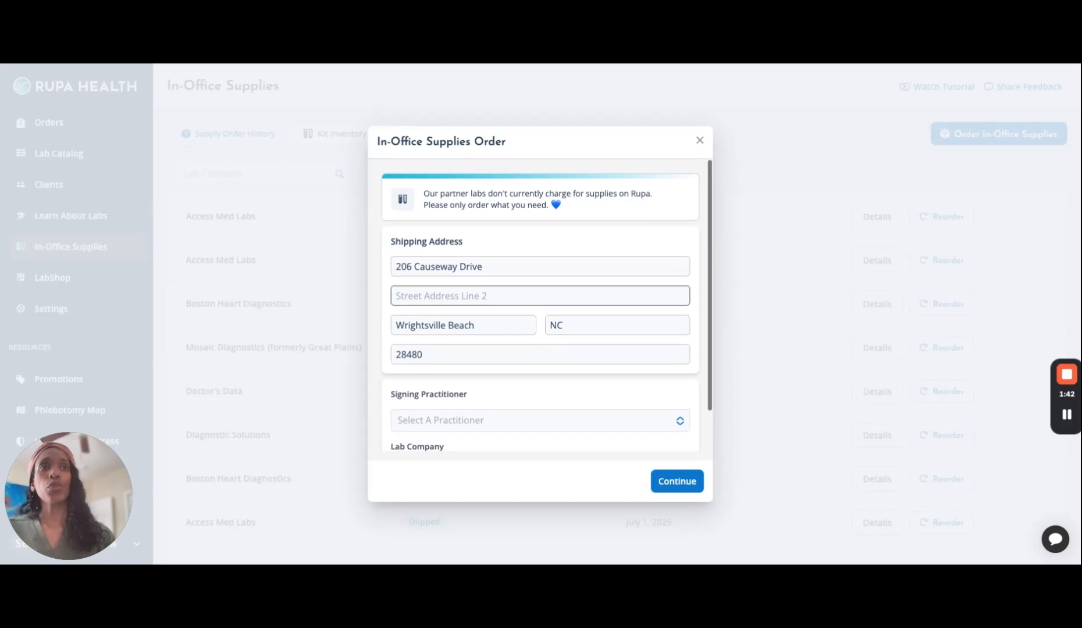
{"action": "scroll", "coordinate": [528, 268], "scroll_direction": "down", "scroll_amount": 1}
{"action": "scroll", "coordinate": [527, 268], "scroll_direction": "up", "scroll_amount": 1}
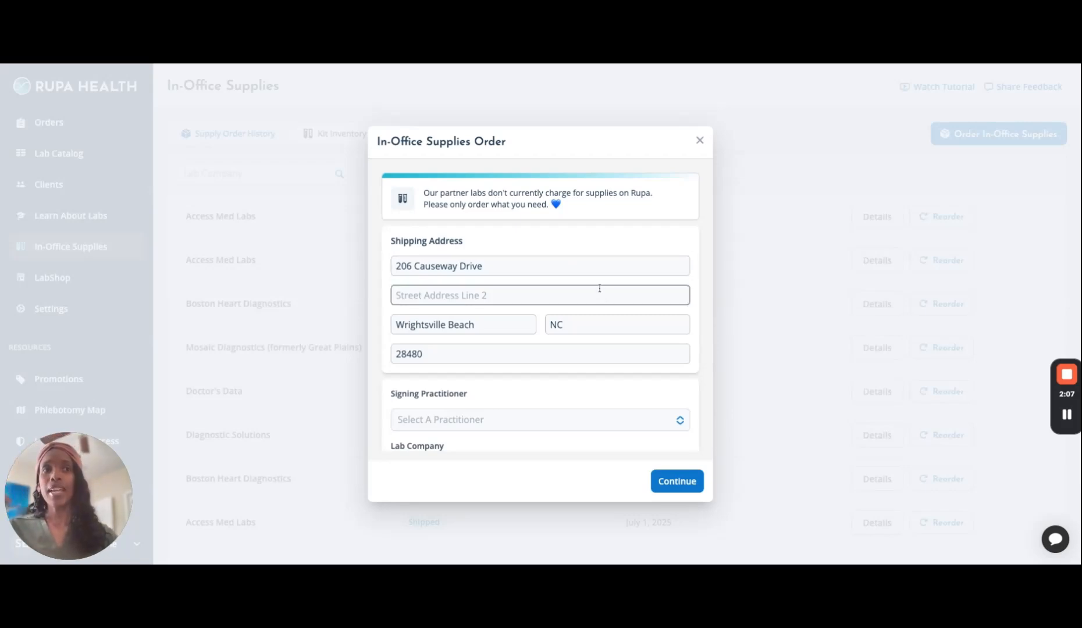
{"action": "scroll", "coordinate": [610, 375], "scroll_direction": "down", "scroll_amount": 1}
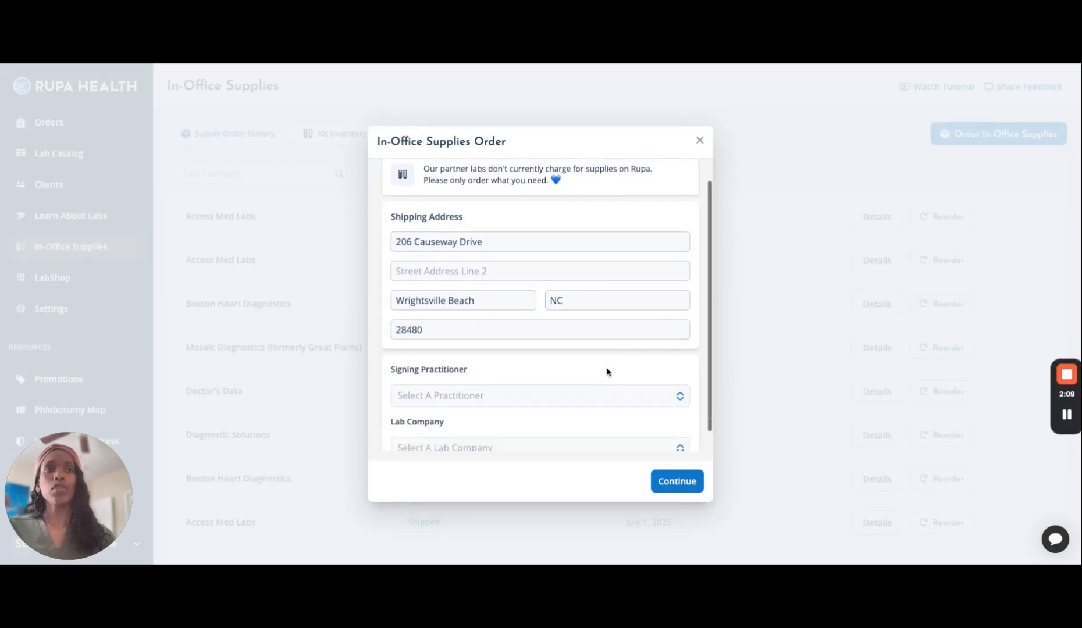
Check the street address field and select the signing practitioner for the supplies order
{"action": "left_click", "coordinate": [491, 245]}
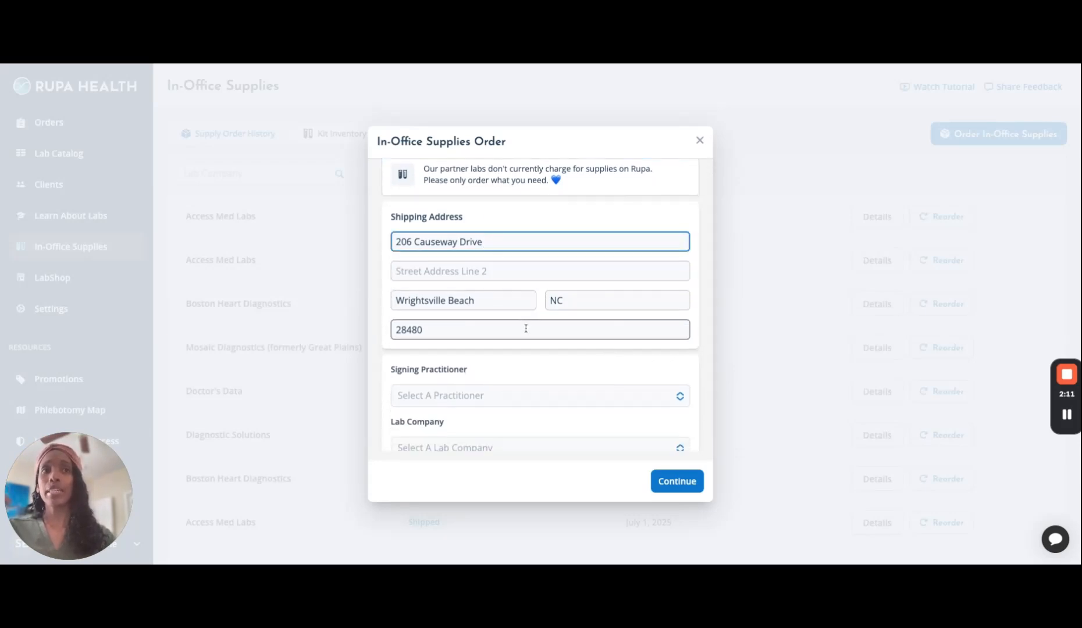
{"action": "scroll", "coordinate": [527, 331], "scroll_direction": "down", "scroll_amount": 1}
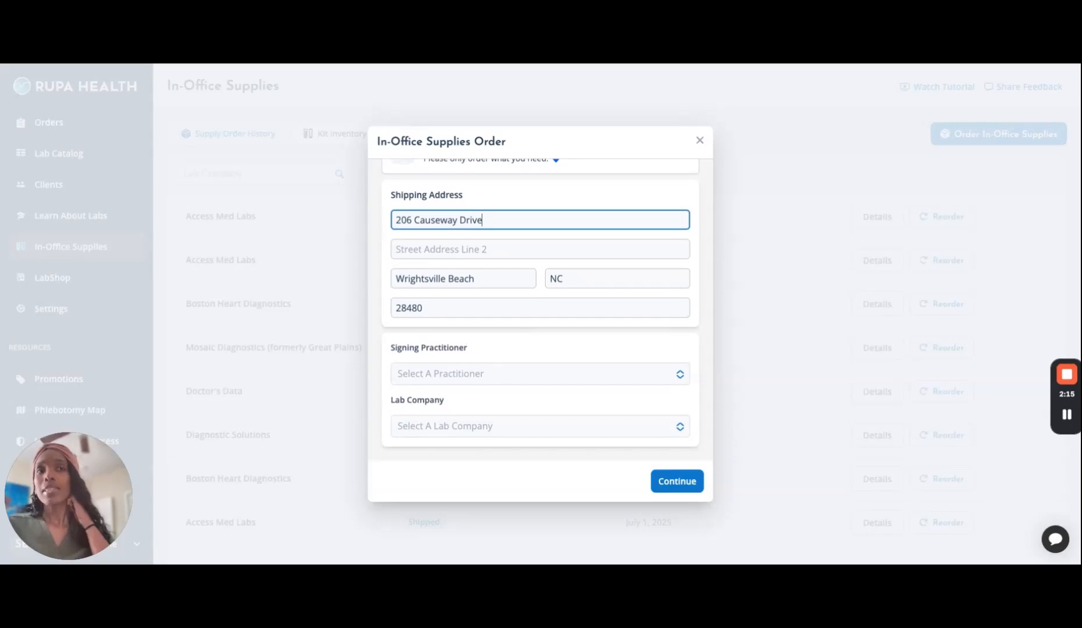
{"action": "left_click", "coordinate": [562, 378]}
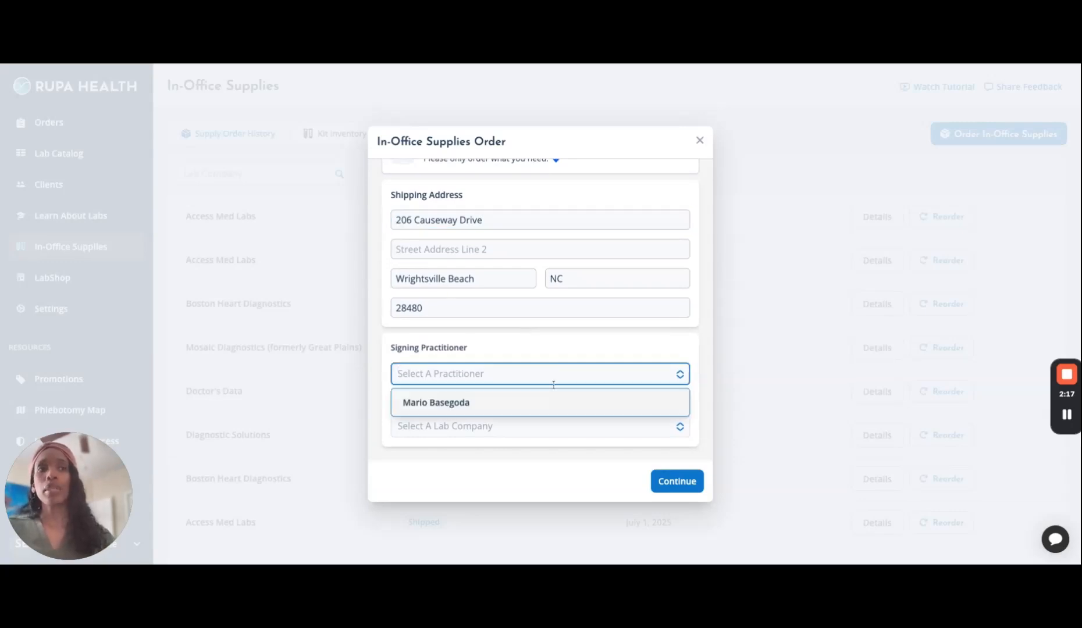
{"action": "left_click", "coordinate": [527, 403]}
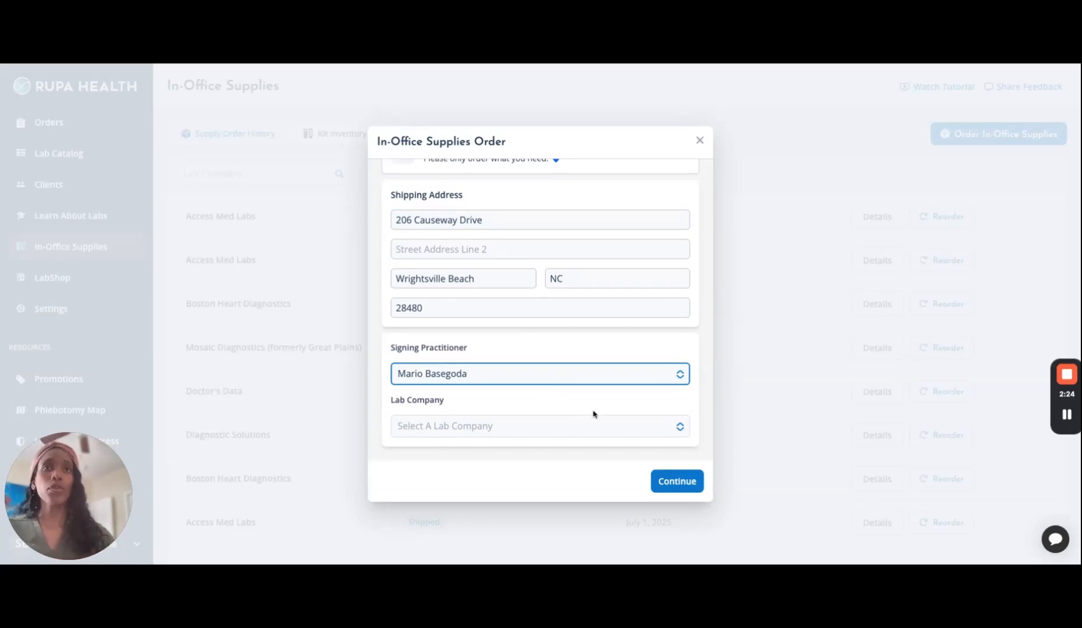
Set the order's lab company to Diagnostic Solutions
{"action": "left_click", "coordinate": [595, 428]}
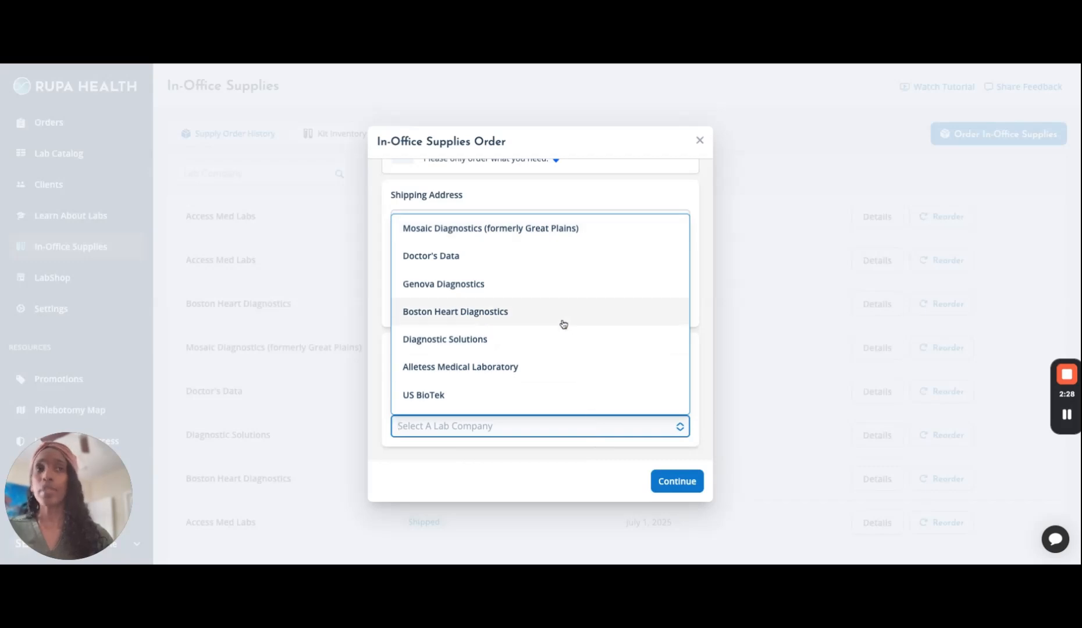
{"action": "scroll", "coordinate": [560, 321], "scroll_direction": "down", "scroll_amount": 1}
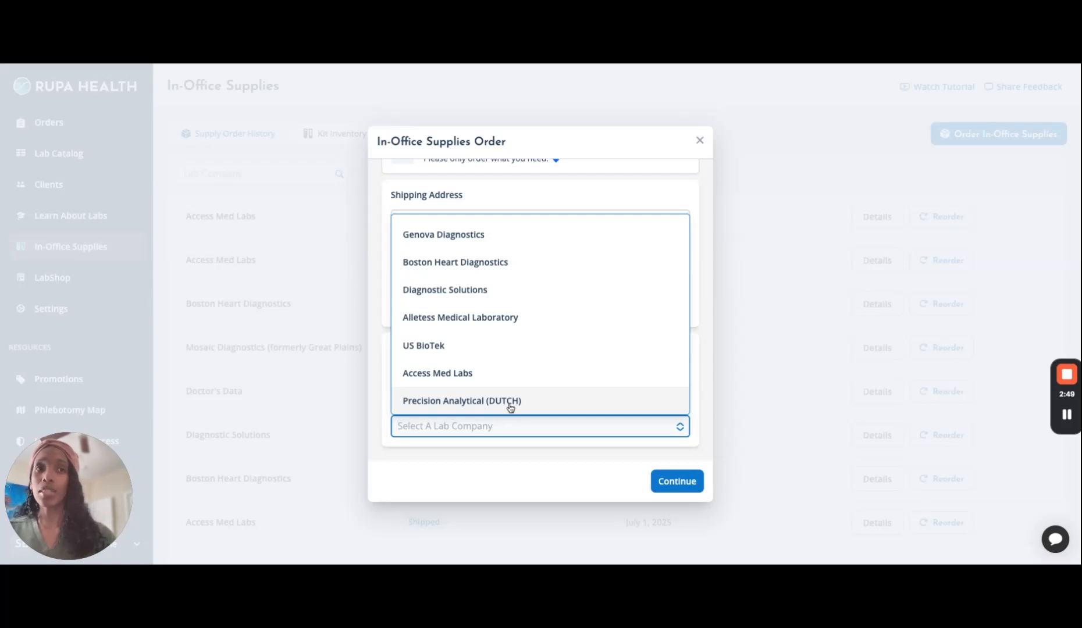
{"action": "scroll", "coordinate": [519, 367], "scroll_direction": "up", "scroll_amount": 2}
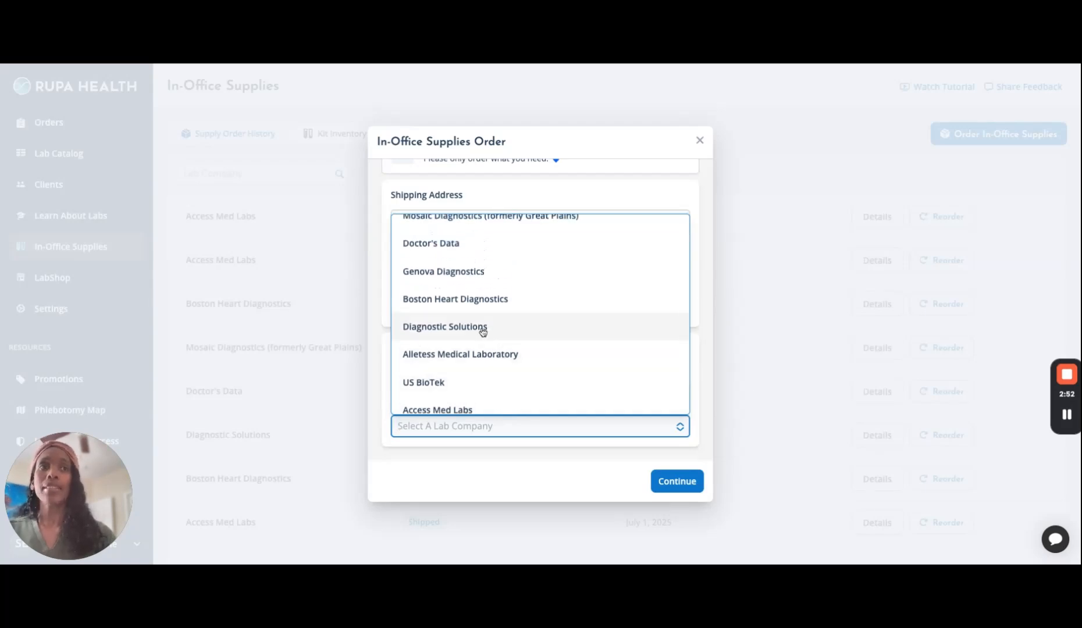
{"action": "scroll", "coordinate": [482, 331], "scroll_direction": "up", "scroll_amount": 1}
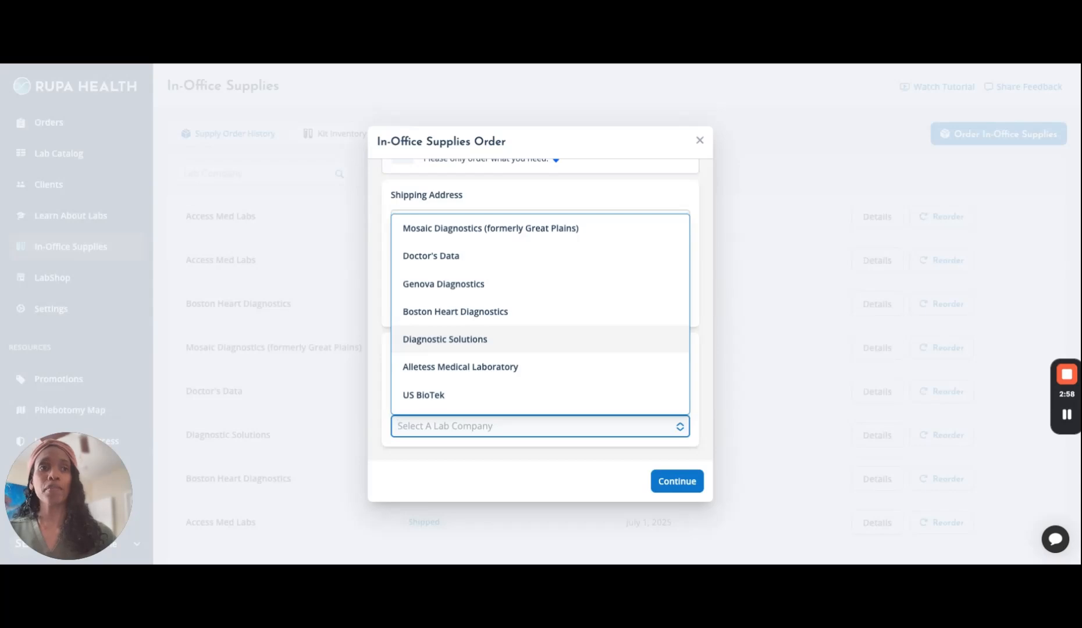
{"action": "left_click", "coordinate": [515, 346]}
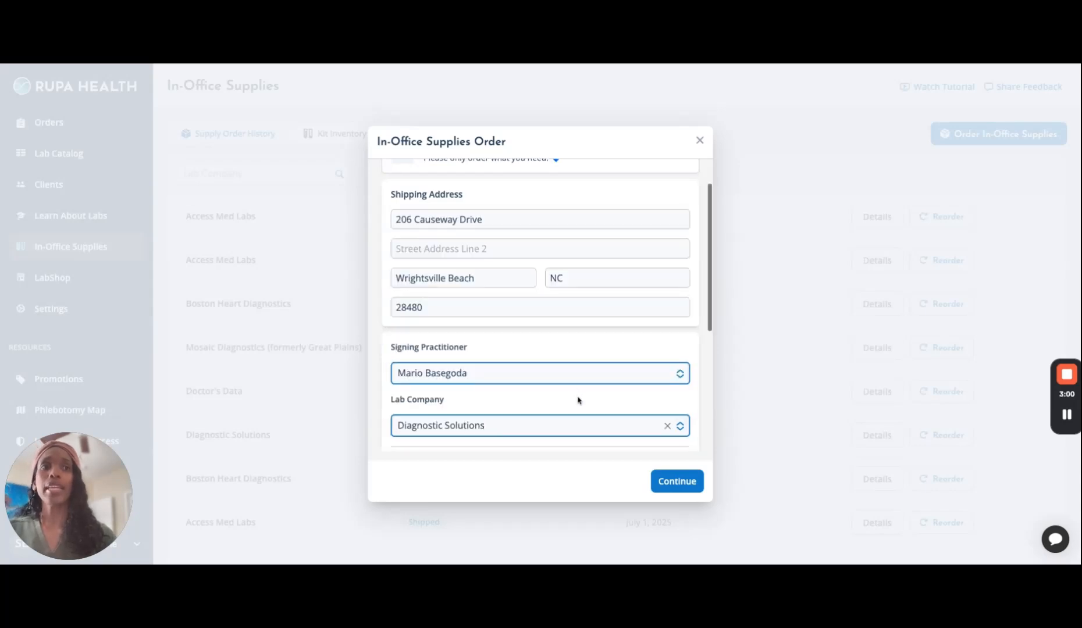
Review the Diagnostic Solutions kits, reading the usage details of the Stool Collection Kit, Urine & Plasma and Urine Kit
{"action": "scroll", "coordinate": [578, 400], "scroll_direction": "down", "scroll_amount": 3}
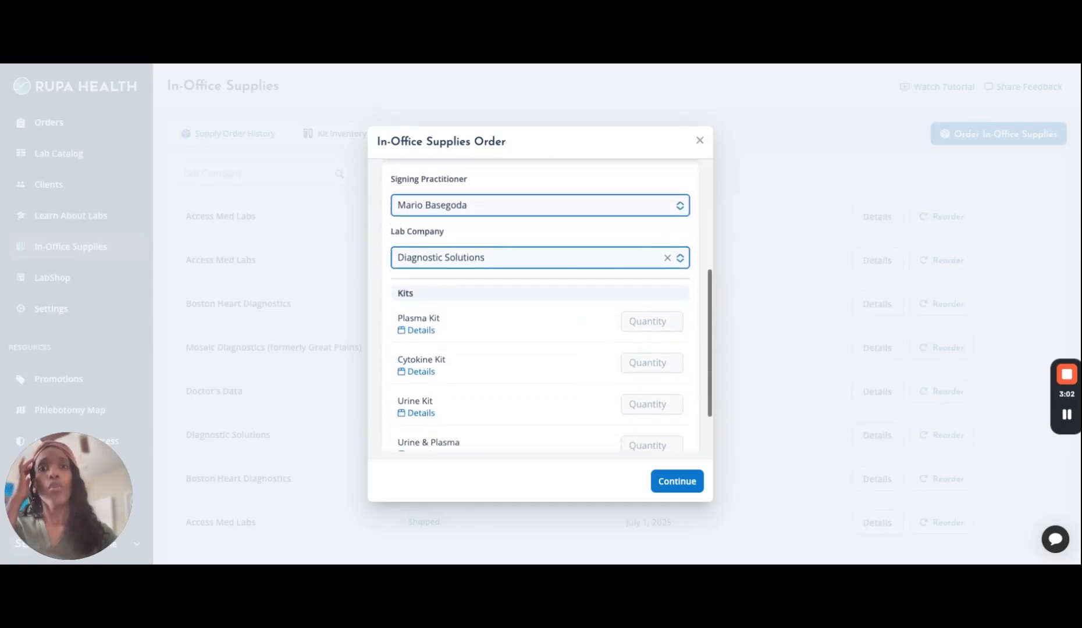
{"action": "scroll", "coordinate": [577, 401], "scroll_direction": "down", "scroll_amount": 2}
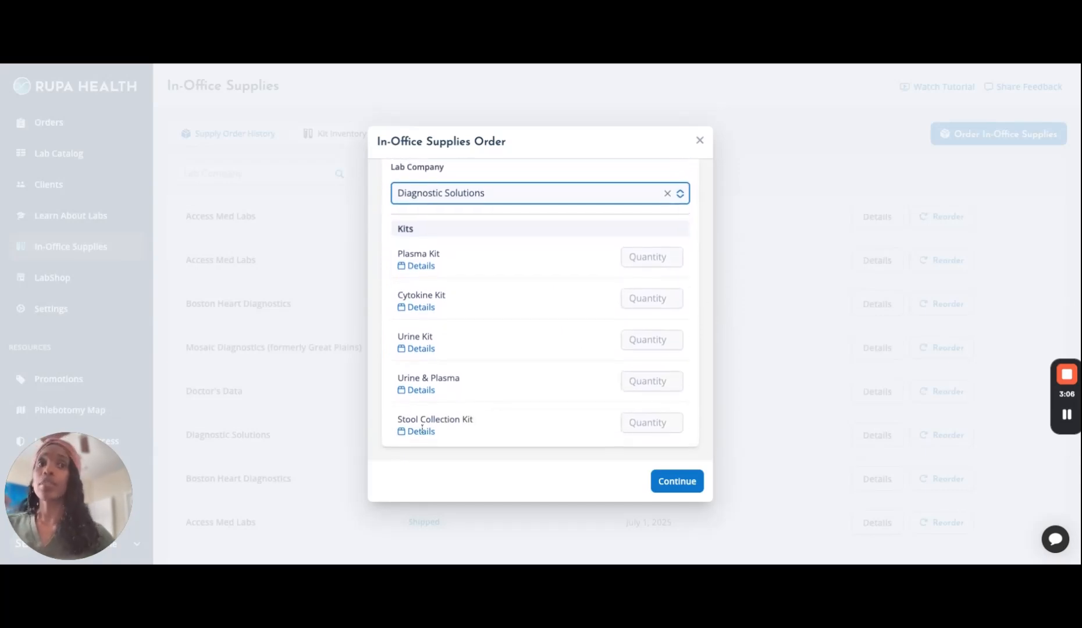
{"action": "mouse_move", "coordinate": [426, 431]}
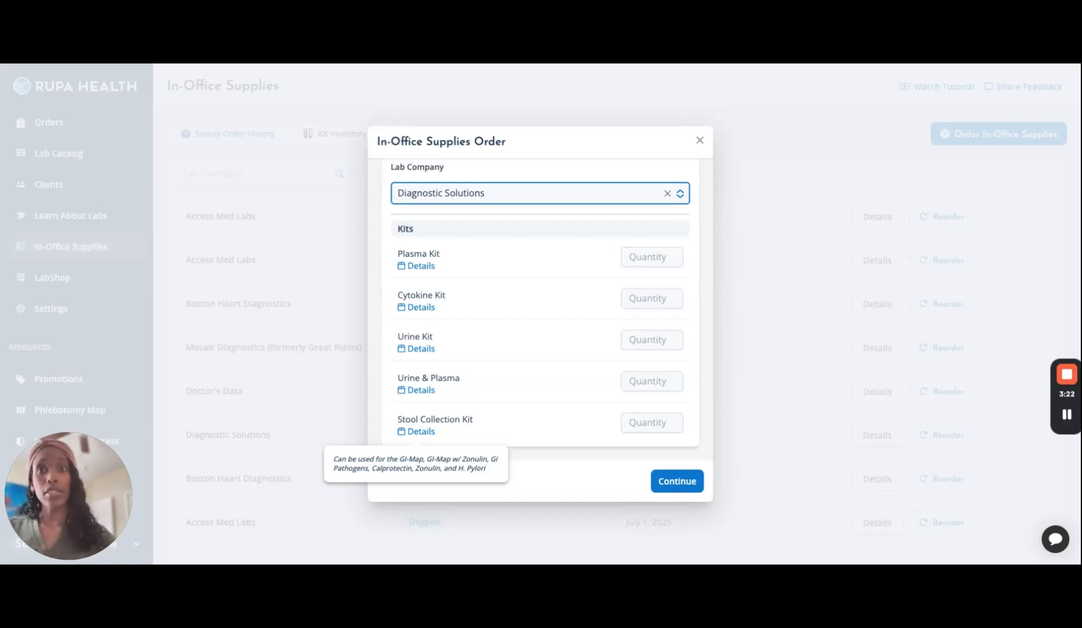
{"action": "mouse_move", "coordinate": [428, 388]}
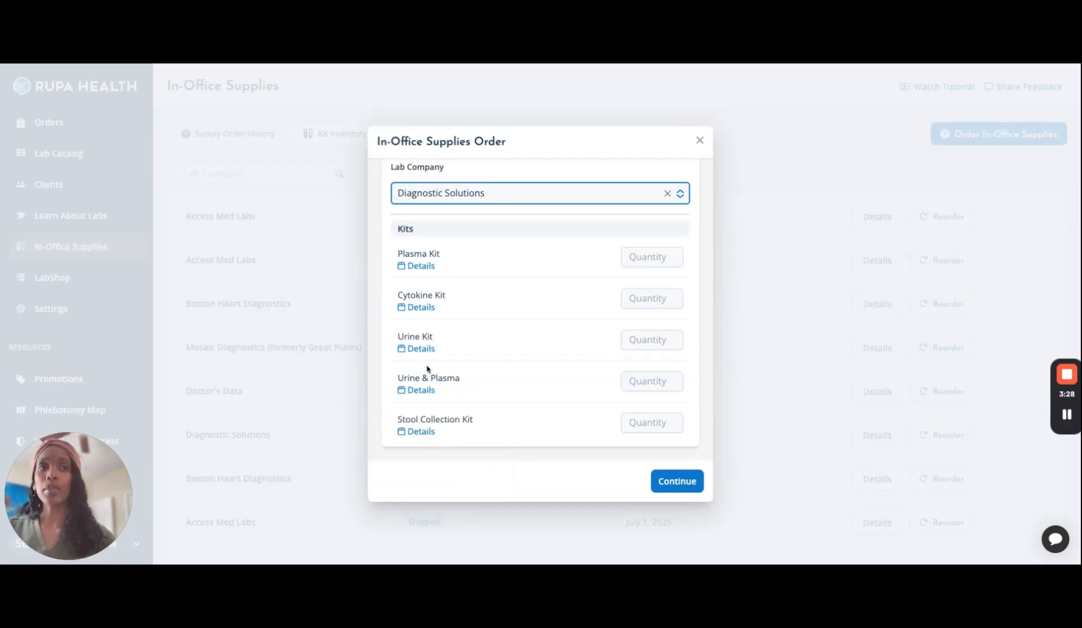
{"action": "mouse_move", "coordinate": [428, 349]}
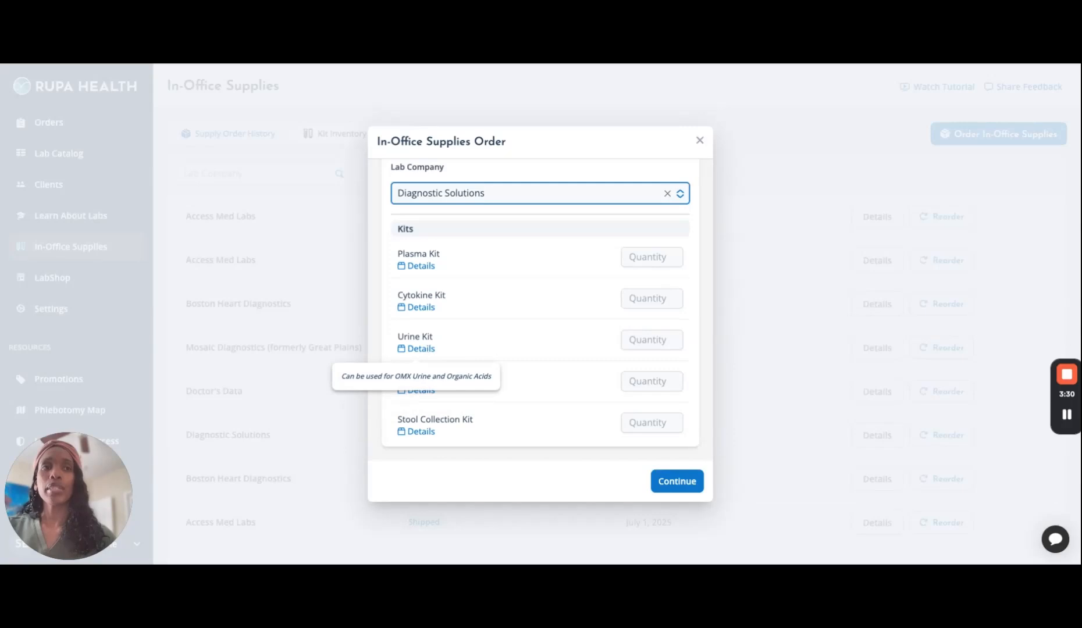
Clear the selected lab company and choose Access Med Labs instead
{"action": "scroll", "coordinate": [512, 355], "scroll_direction": "up", "scroll_amount": 3}
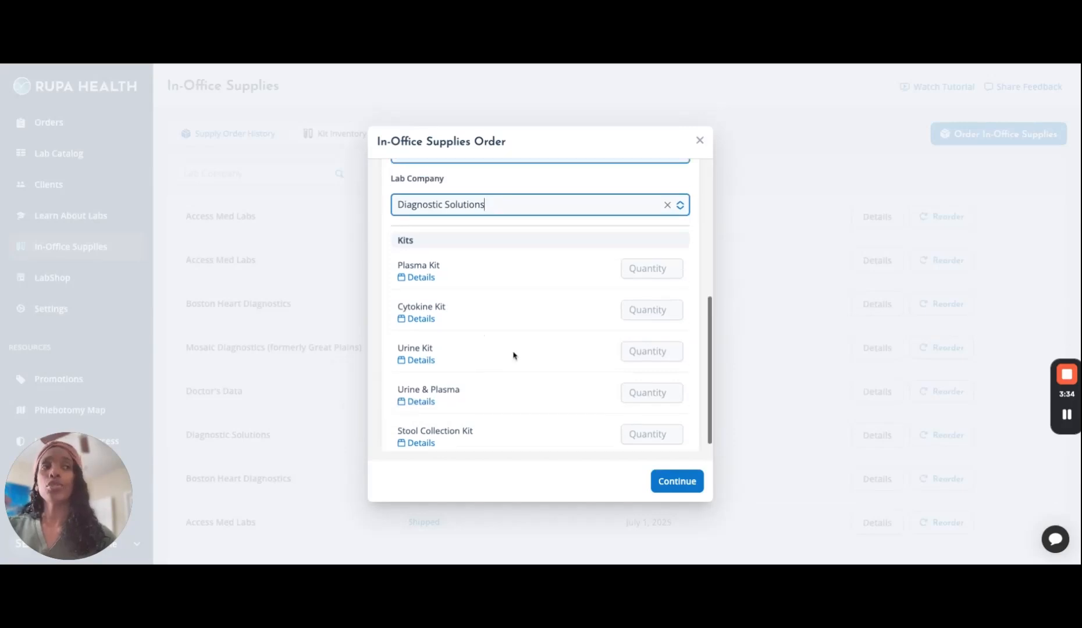
{"action": "left_click", "coordinate": [668, 271]}
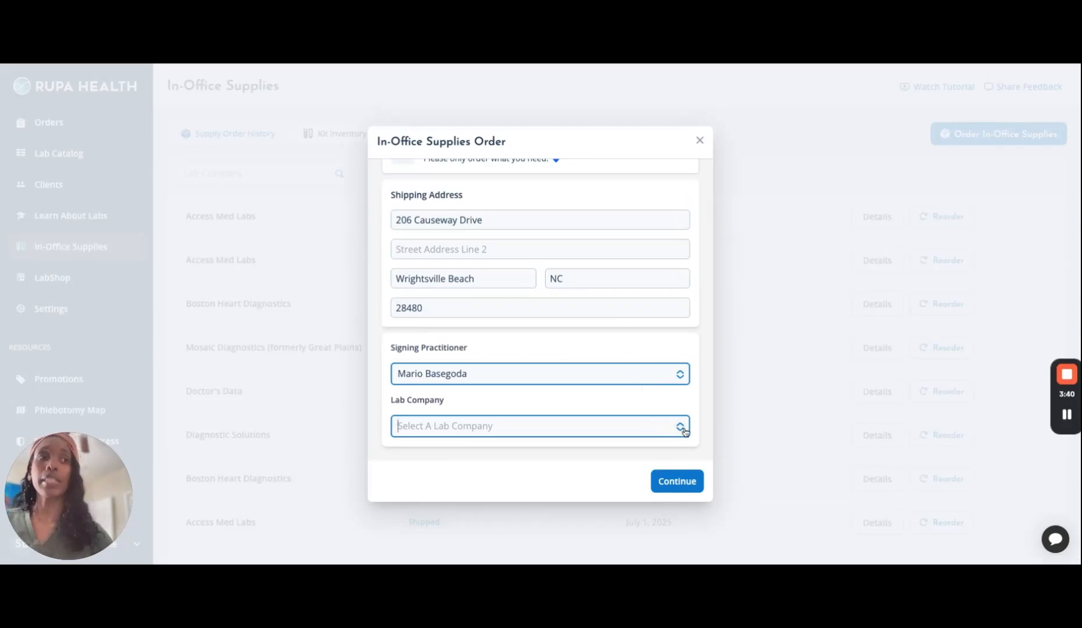
{"action": "left_click", "coordinate": [680, 426]}
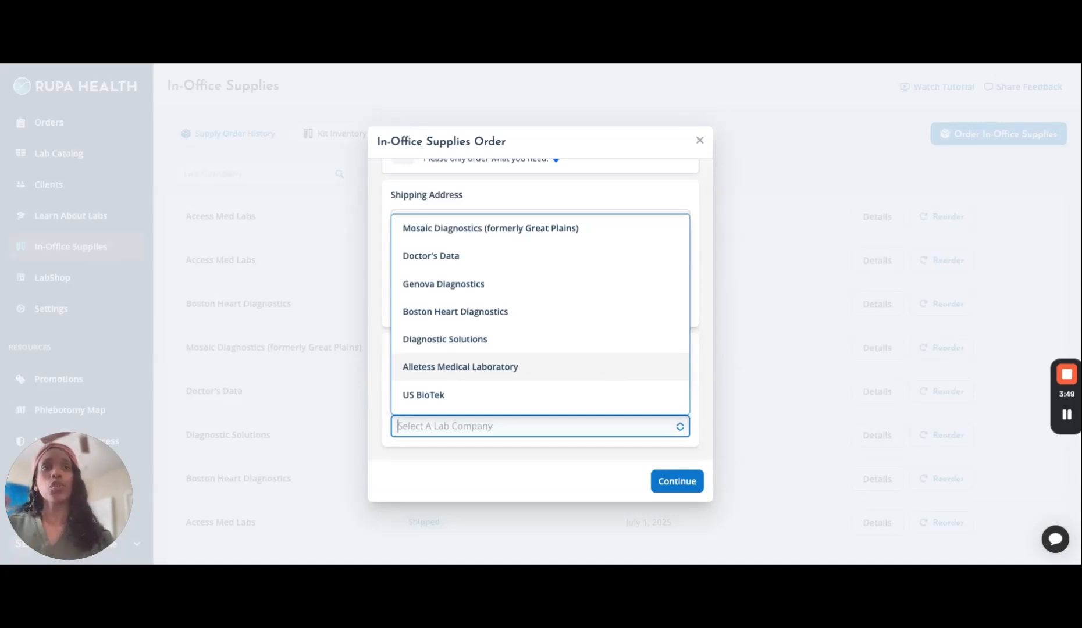
{"action": "scroll", "coordinate": [530, 376], "scroll_direction": "down", "scroll_amount": 2}
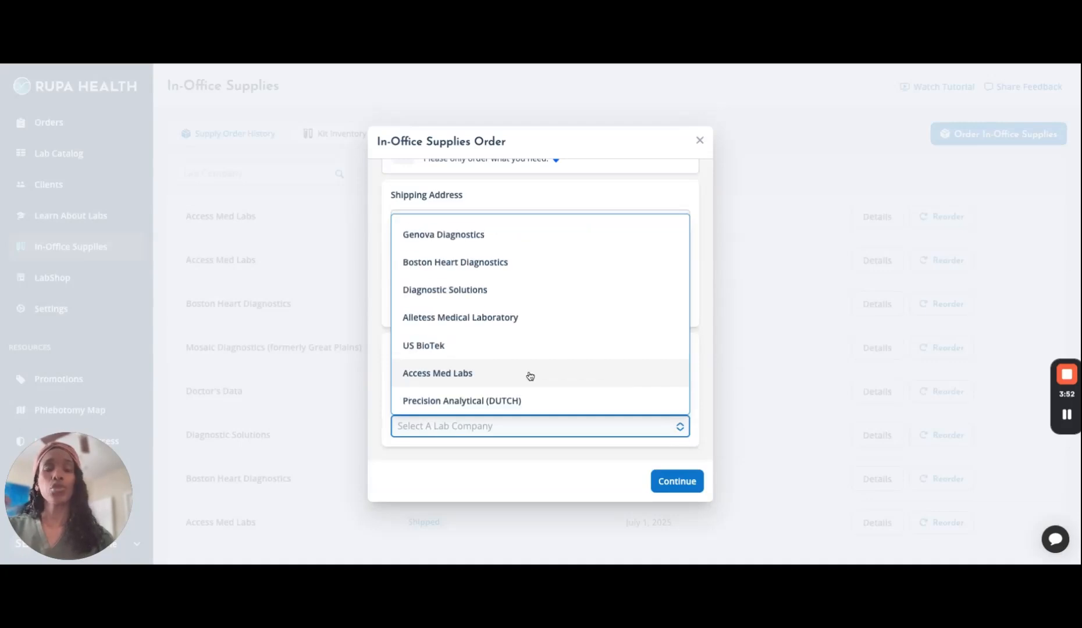
{"action": "left_click", "coordinate": [463, 374]}
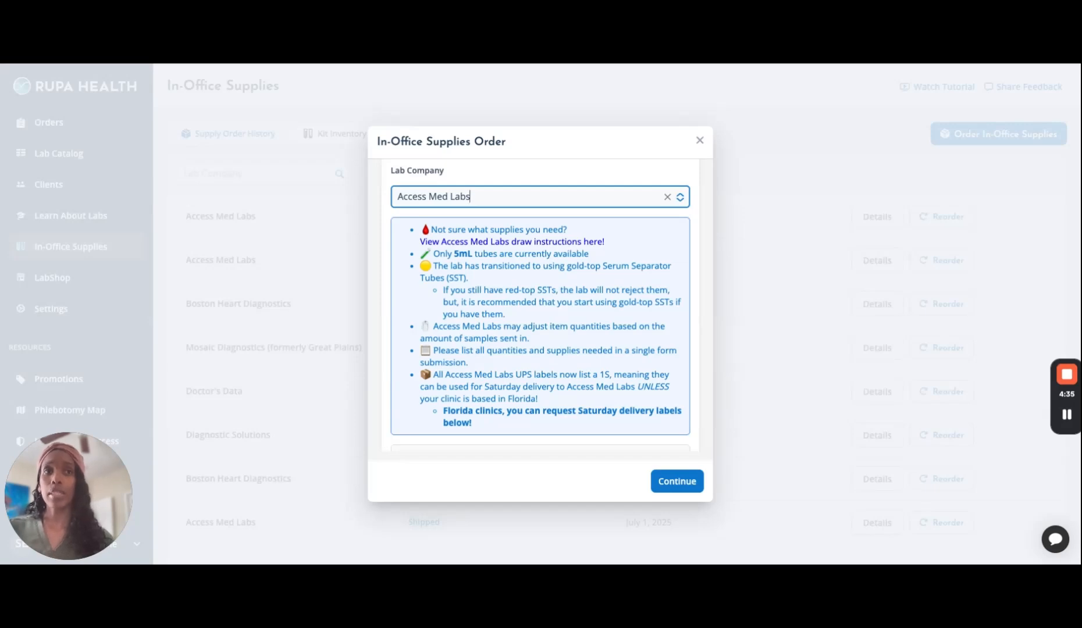
Search the Access Med Labs supplies for "glove", select Gloves (Medium) and check its packaging details
{"action": "scroll", "coordinate": [582, 327], "scroll_direction": "down", "scroll_amount": 1}
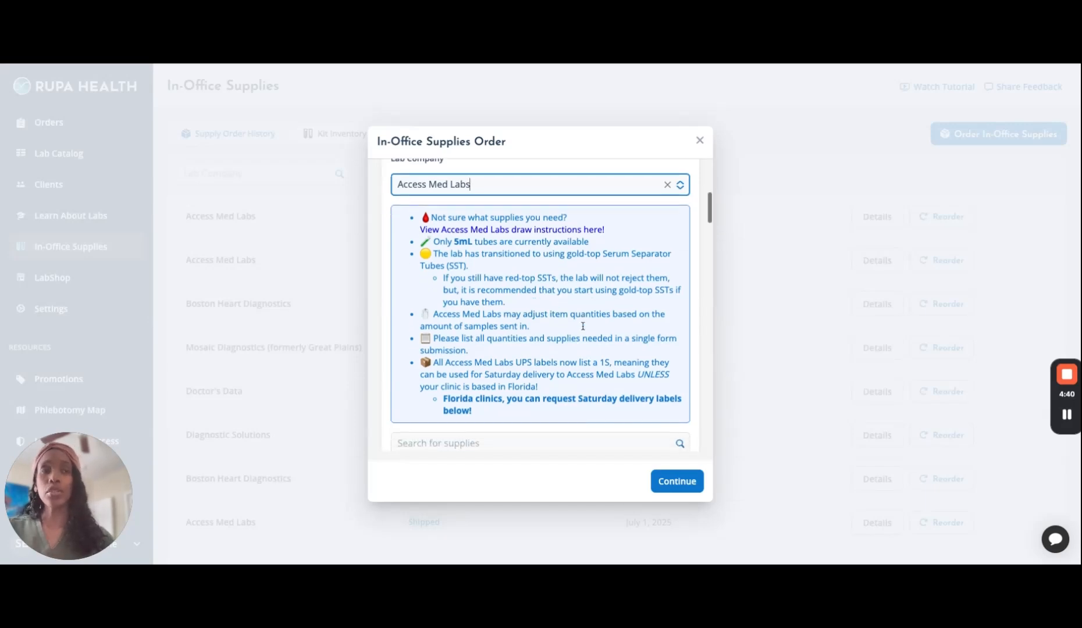
{"action": "scroll", "coordinate": [582, 326], "scroll_direction": "down", "scroll_amount": 5}
{"action": "scroll", "coordinate": [581, 318], "scroll_direction": "down", "scroll_amount": 1}
{"action": "left_click", "coordinate": [572, 265]}
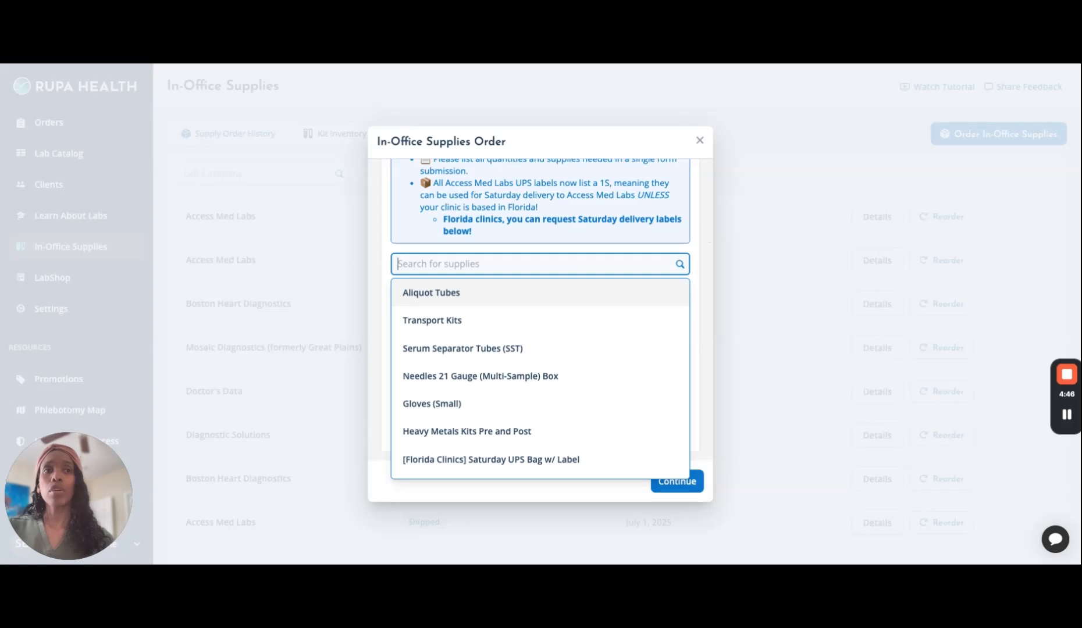
{"action": "type", "text": "glove"}
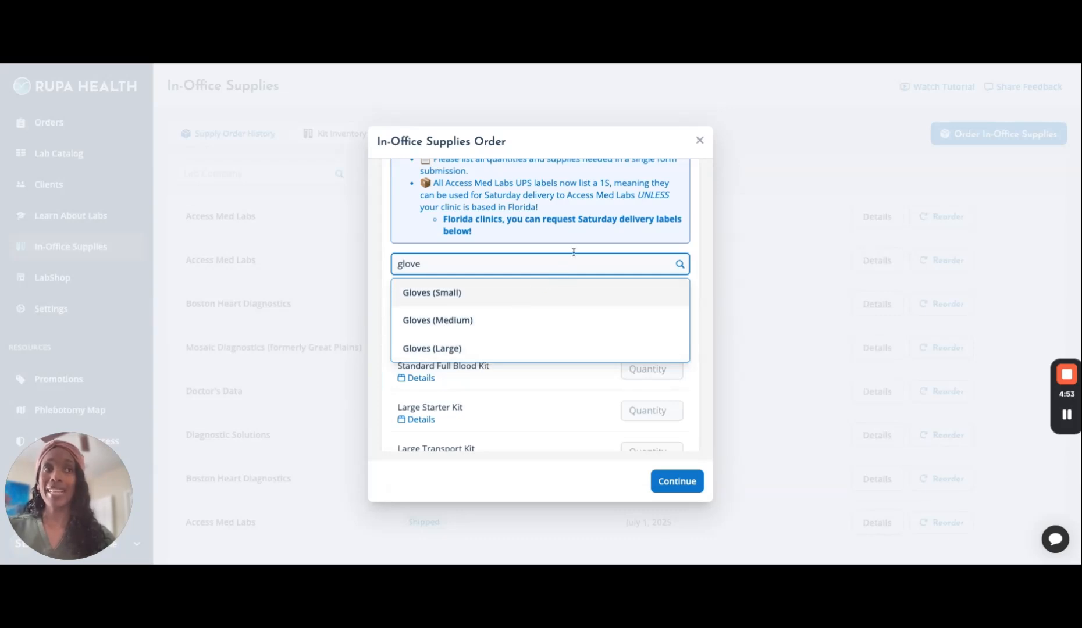
{"action": "left_click", "coordinate": [492, 317]}
{"action": "mouse_move", "coordinate": [423, 432]}
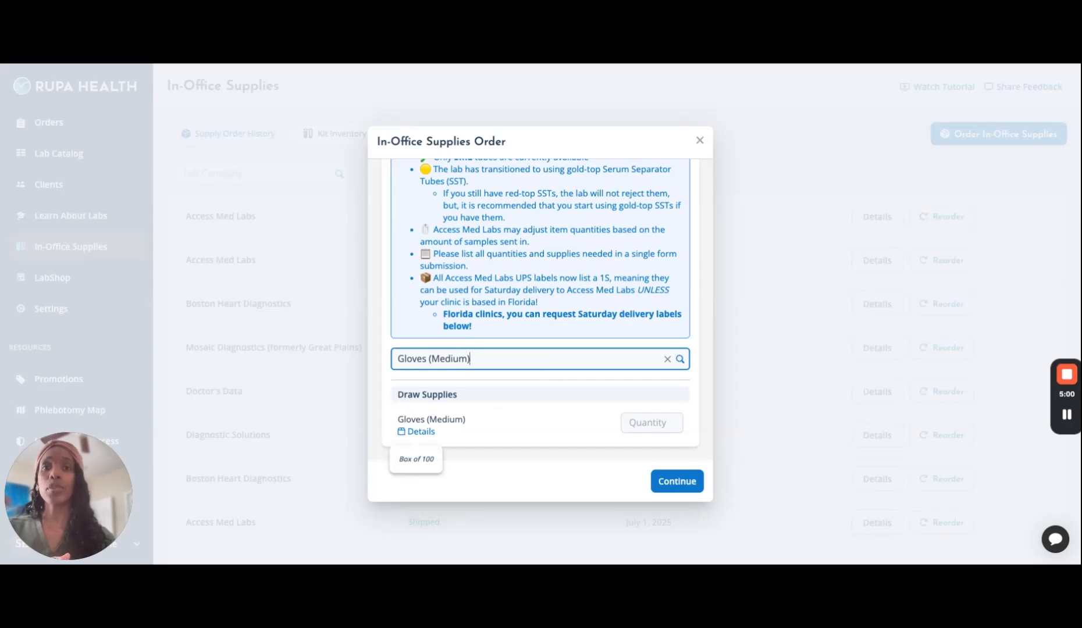
Set the quantity of Gloves (Medium) to 1 and continue to the order confirmation
{"action": "left_click", "coordinate": [654, 421]}
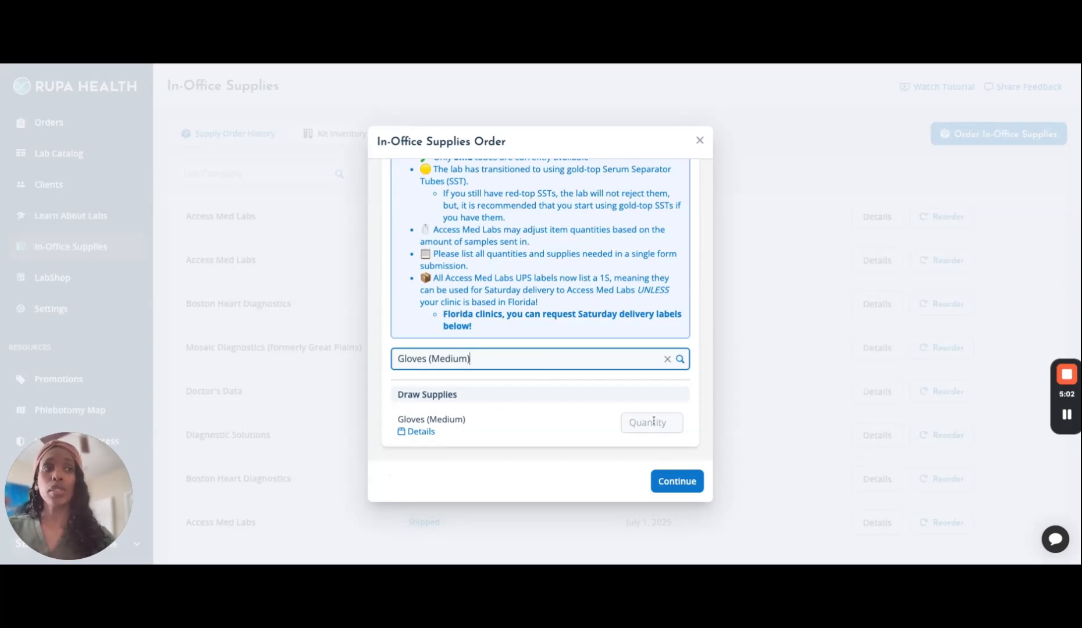
{"action": "type", "text": "1"}
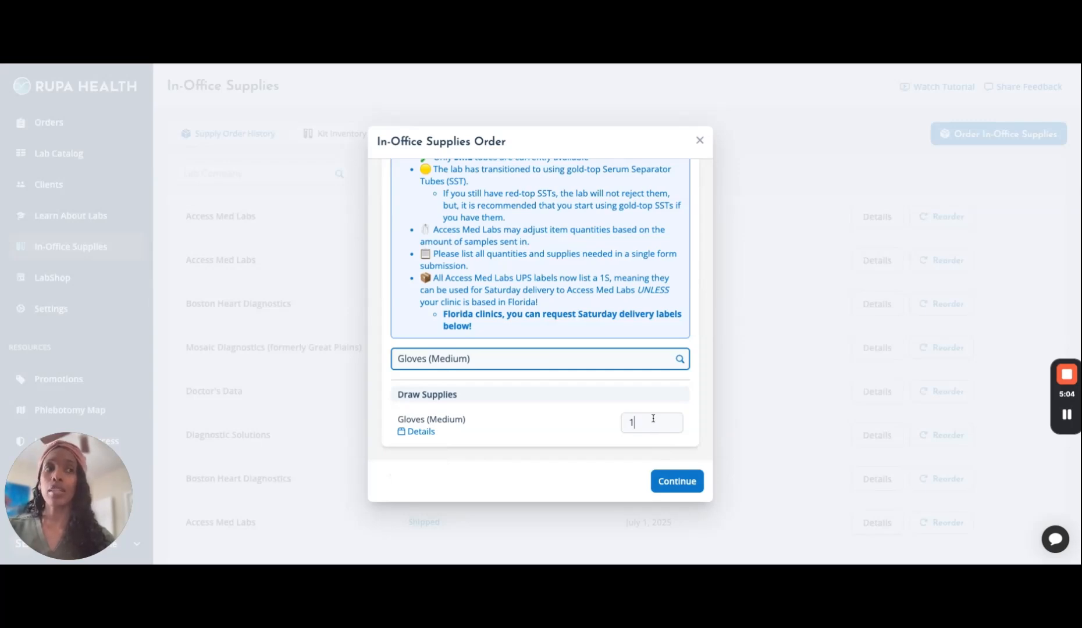
{"action": "left_click", "coordinate": [688, 482]}
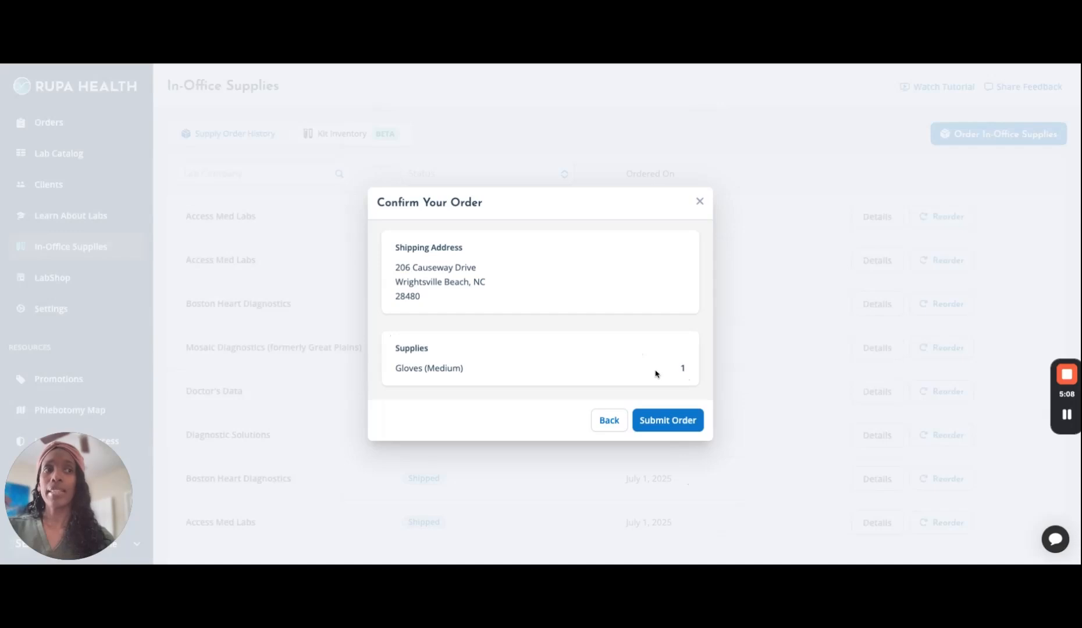
Return to the supplies order form and examine the contents of the suggested pre-made kits, from Transport Kits to Transport Kits (no ice pack)
{"action": "left_click", "coordinate": [609, 420]}
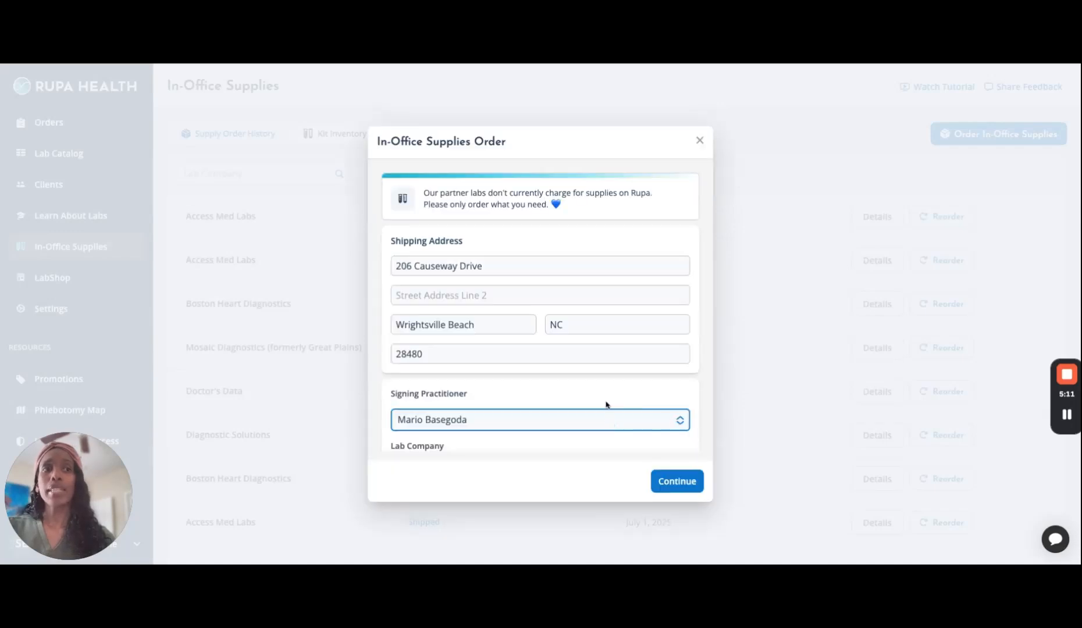
{"action": "scroll", "coordinate": [611, 404], "scroll_direction": "down", "scroll_amount": 5}
{"action": "scroll", "coordinate": [611, 404], "scroll_direction": "down", "scroll_amount": 6}
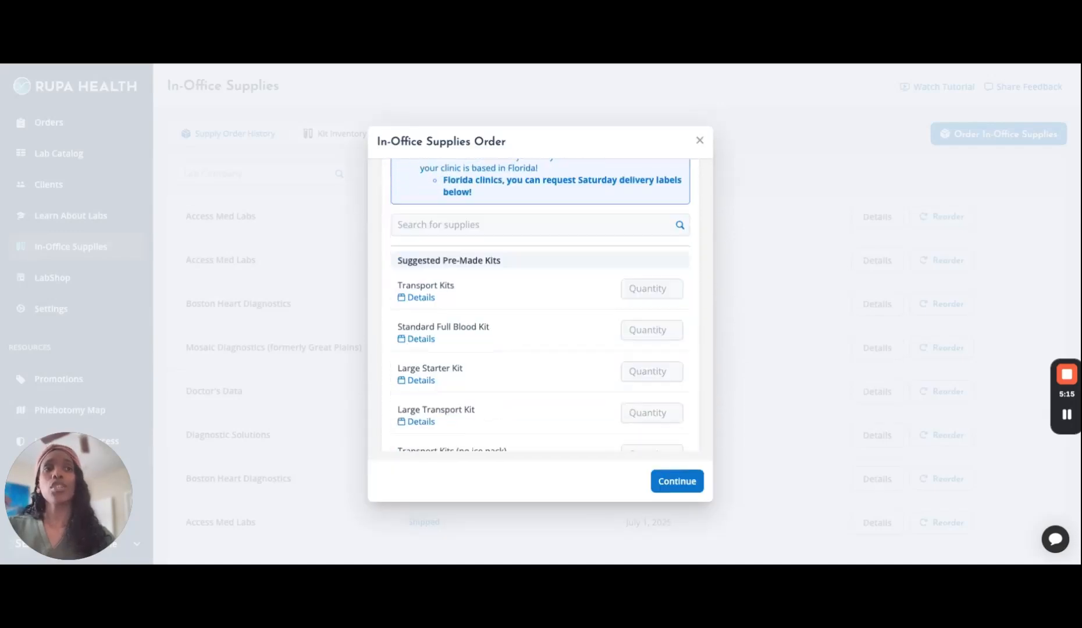
{"action": "scroll", "coordinate": [585, 401], "scroll_direction": "down", "scroll_amount": 1}
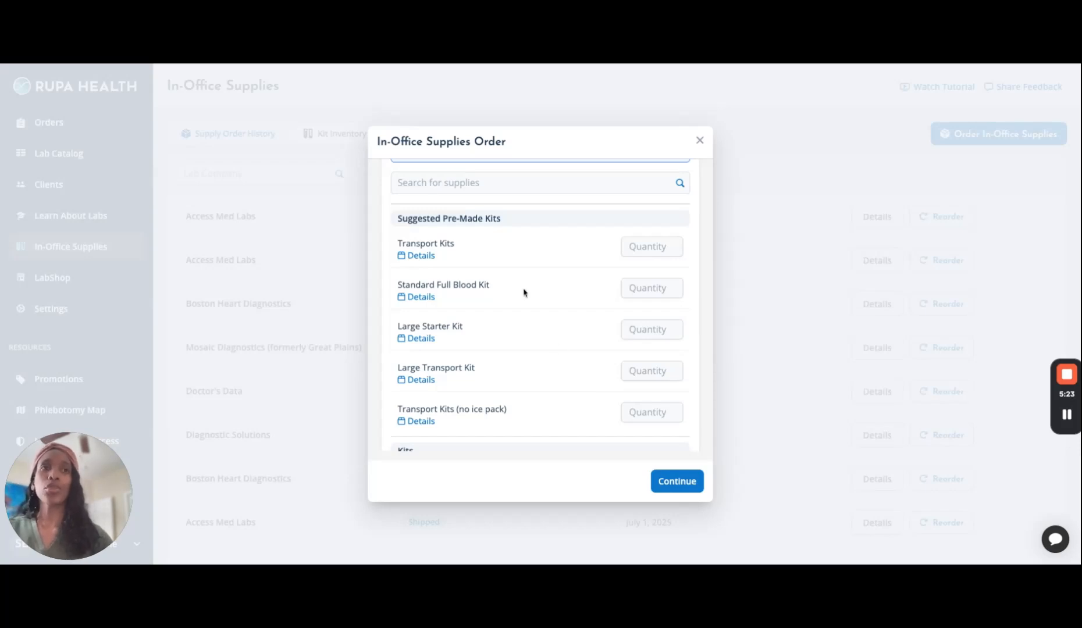
{"action": "mouse_move", "coordinate": [428, 252]}
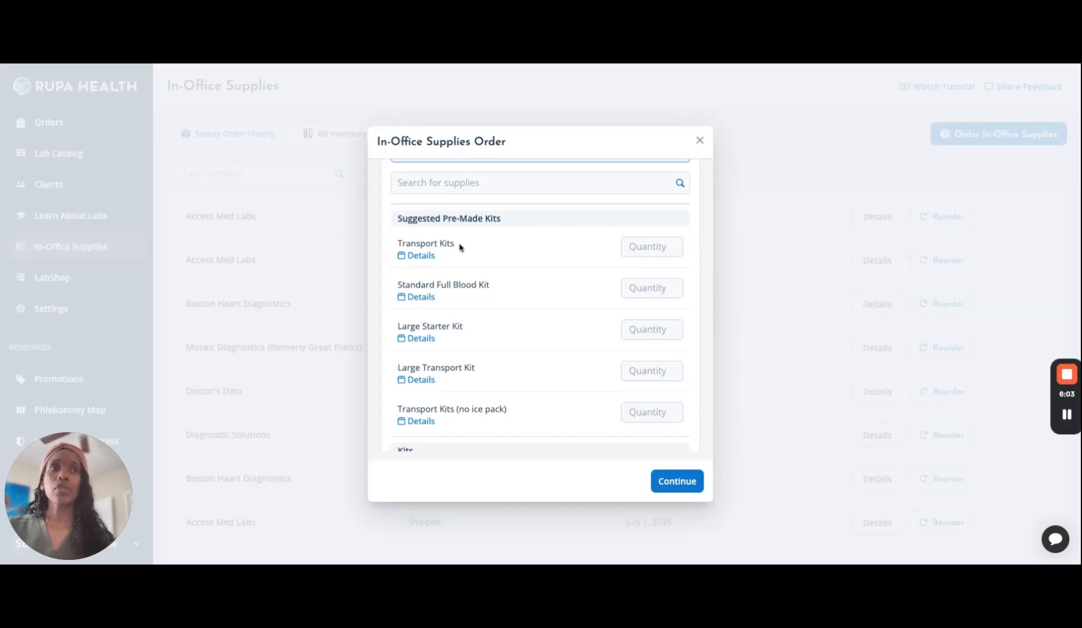
{"action": "mouse_move", "coordinate": [433, 295]}
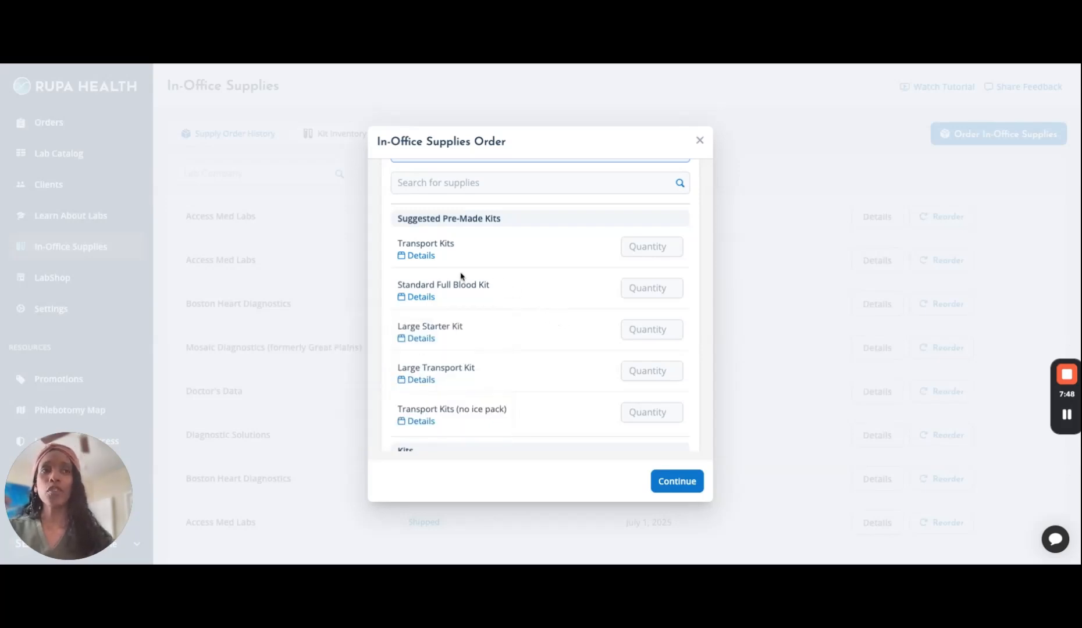
{"action": "mouse_move", "coordinate": [426, 340]}
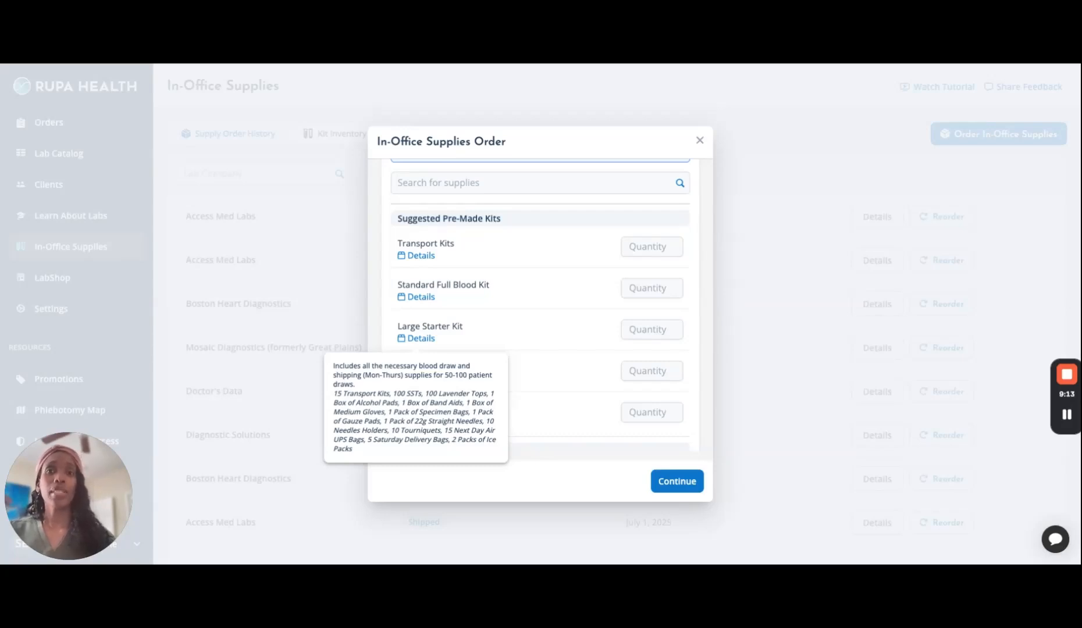
{"action": "scroll", "coordinate": [560, 377], "scroll_direction": "down", "scroll_amount": 1}
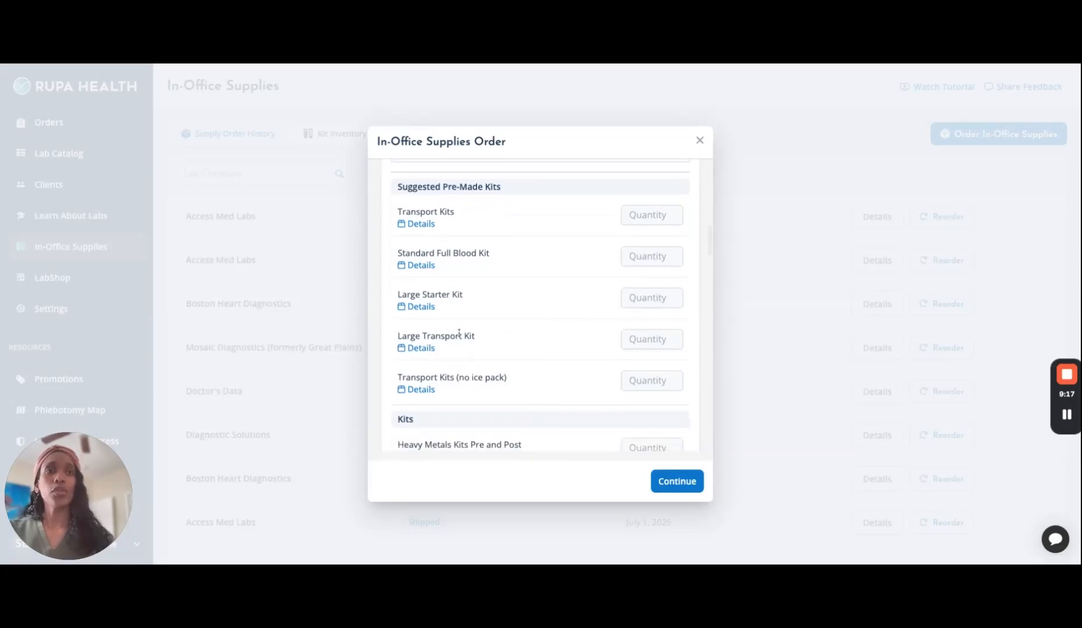
{"action": "mouse_move", "coordinate": [422, 348]}
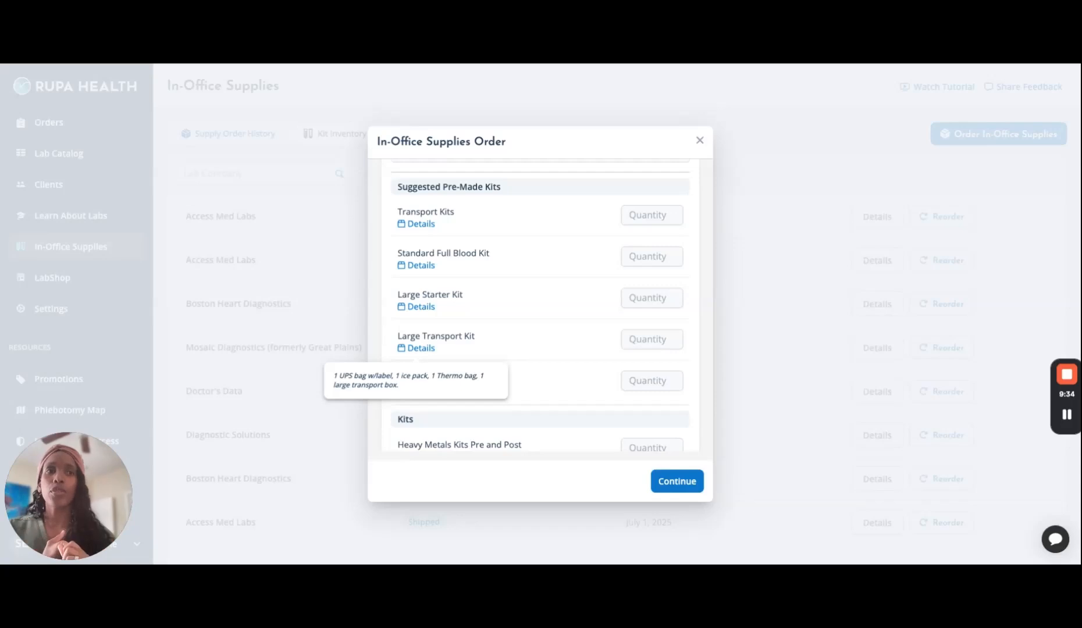
{"action": "mouse_move", "coordinate": [416, 390]}
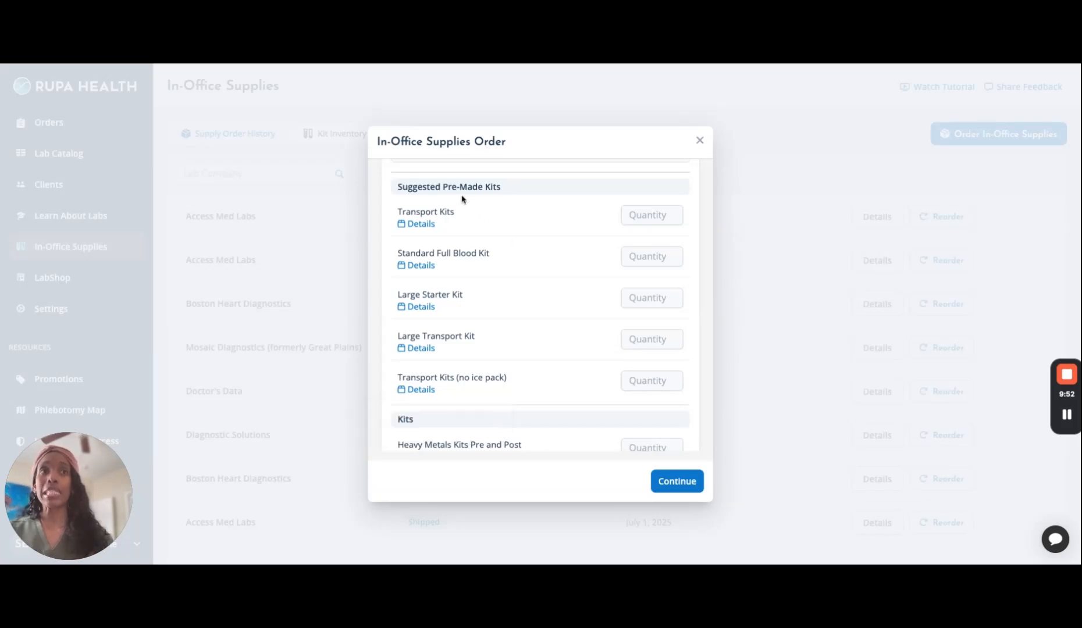
Check the Heavy Metals Kits Pre and Post details and set the Gloves (Medium) quantity to 1 under Draw Supplies
{"action": "scroll", "coordinate": [468, 338], "scroll_direction": "down", "scroll_amount": 3}
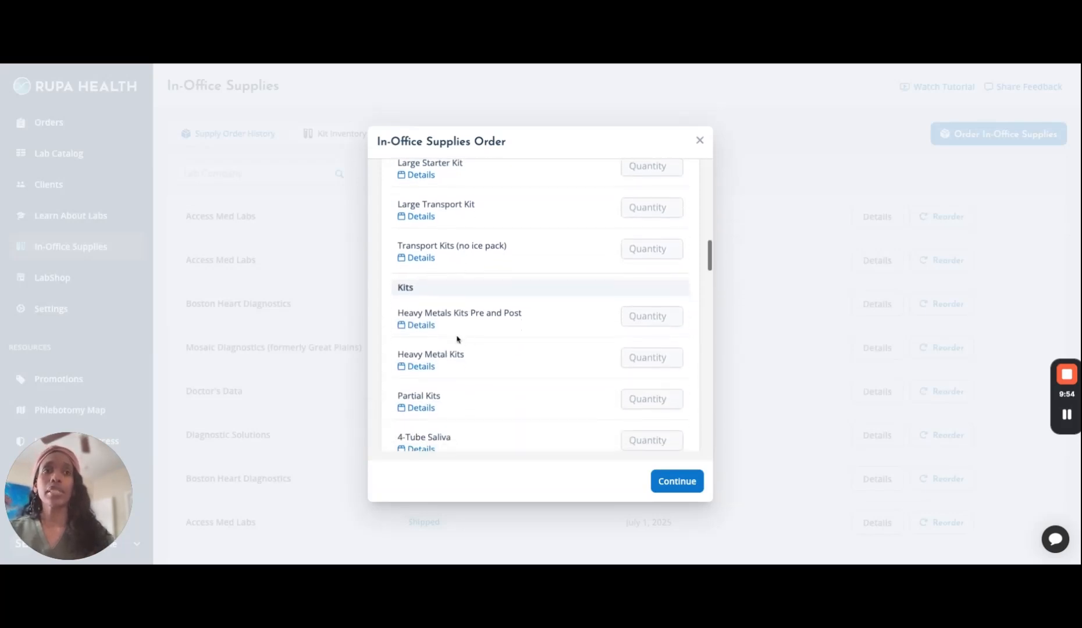
{"action": "mouse_move", "coordinate": [428, 327]}
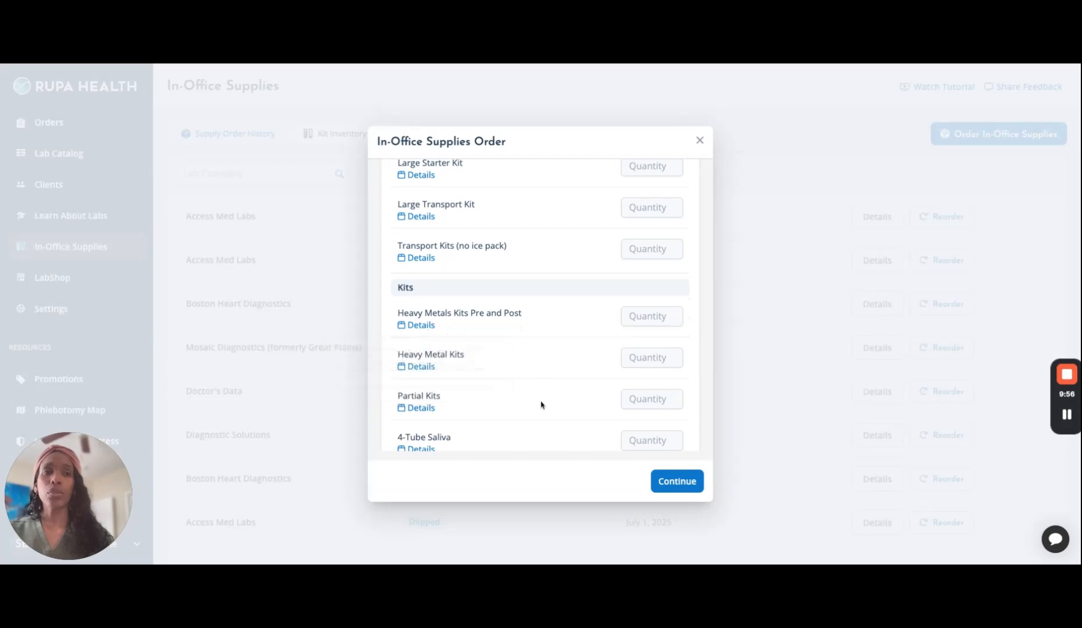
{"action": "scroll", "coordinate": [533, 420], "scroll_direction": "down", "scroll_amount": 2}
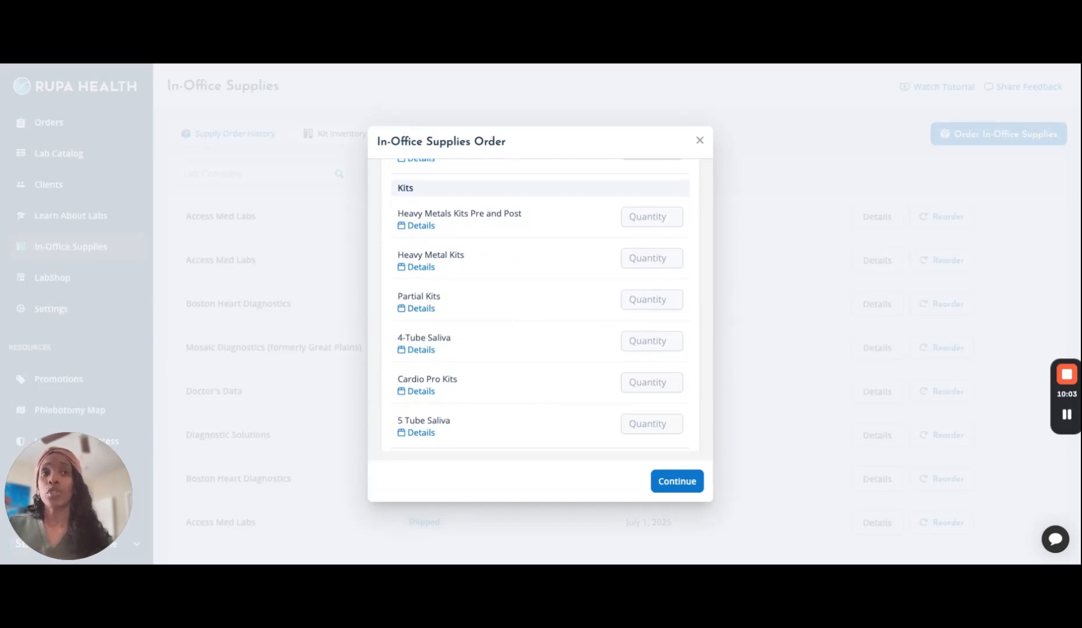
{"action": "scroll", "coordinate": [540, 309], "scroll_direction": "down", "scroll_amount": 3}
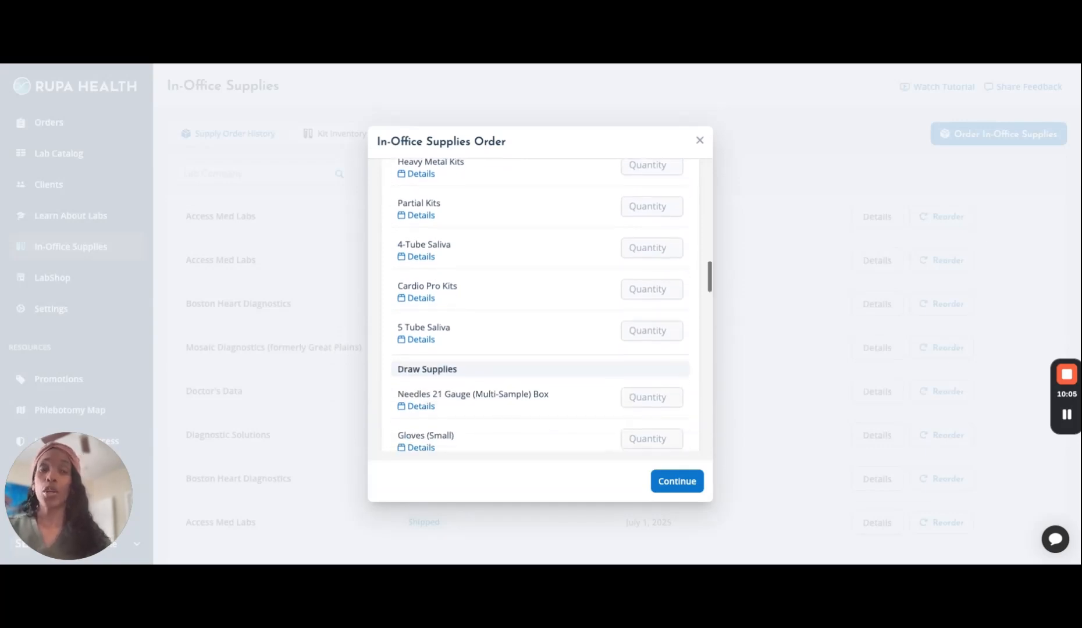
{"action": "scroll", "coordinate": [478, 360], "scroll_direction": "down", "scroll_amount": 3}
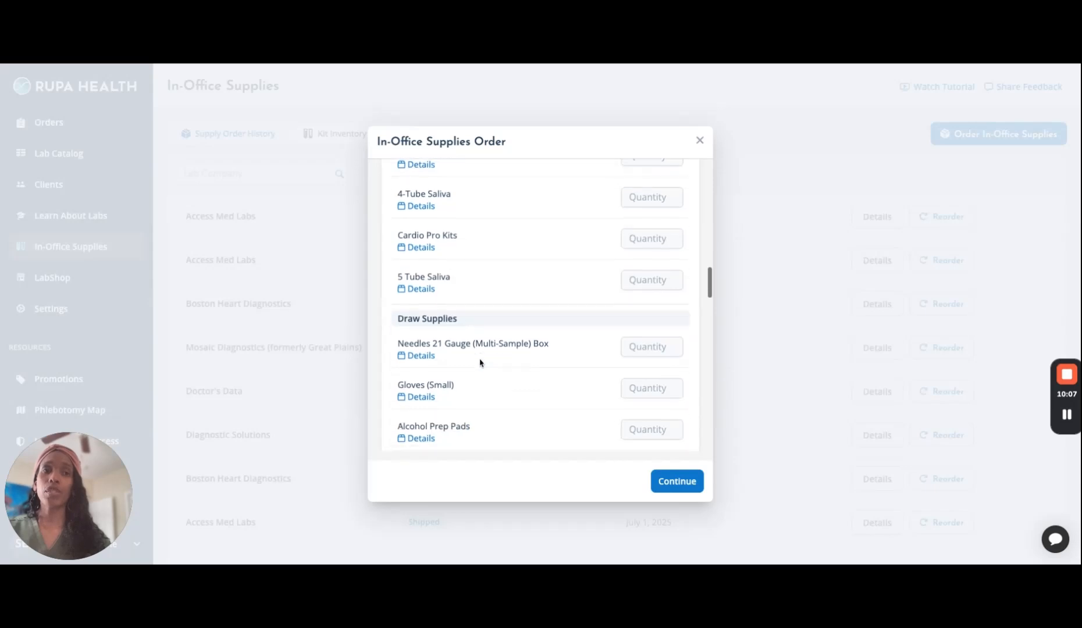
{"action": "scroll", "coordinate": [480, 362], "scroll_direction": "down", "scroll_amount": 2}
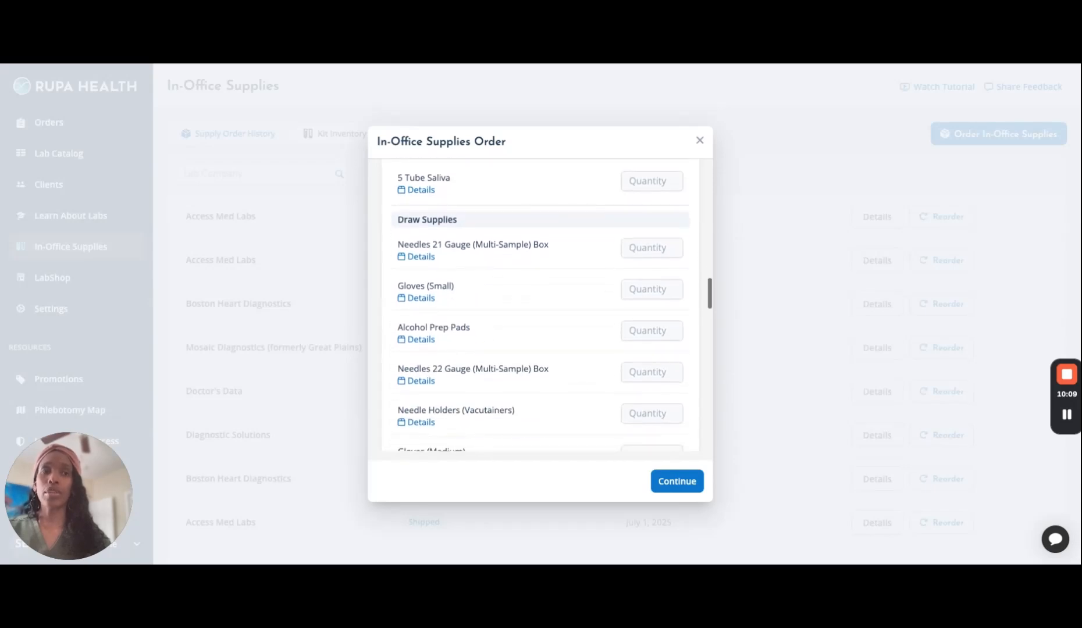
{"action": "scroll", "coordinate": [540, 308], "scroll_direction": "down", "scroll_amount": 1}
{"action": "left_click", "coordinate": [652, 403]}
{"action": "type", "text": "1"}
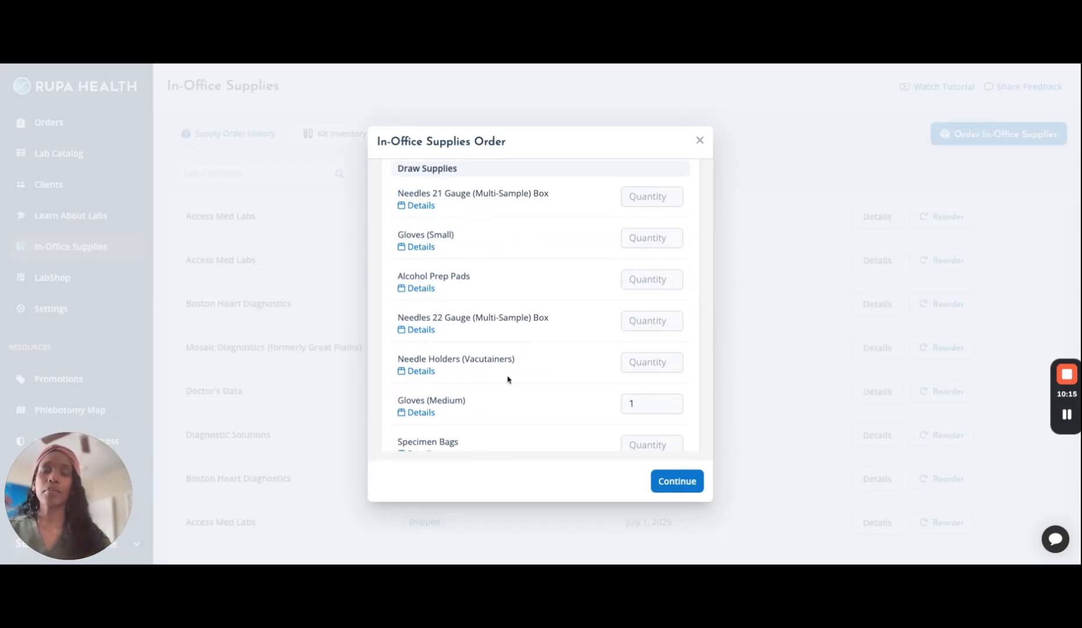
Check the pack size of Needle Holders (Vacutainers) and set their quantity to 2
{"action": "mouse_move", "coordinate": [429, 370]}
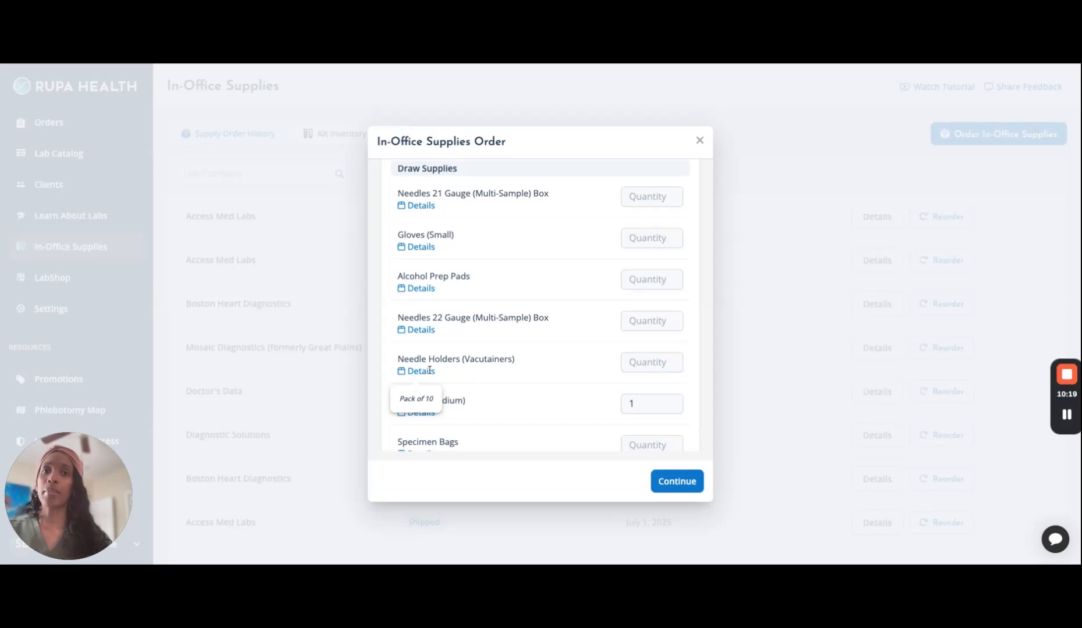
{"action": "left_click", "coordinate": [658, 360]}
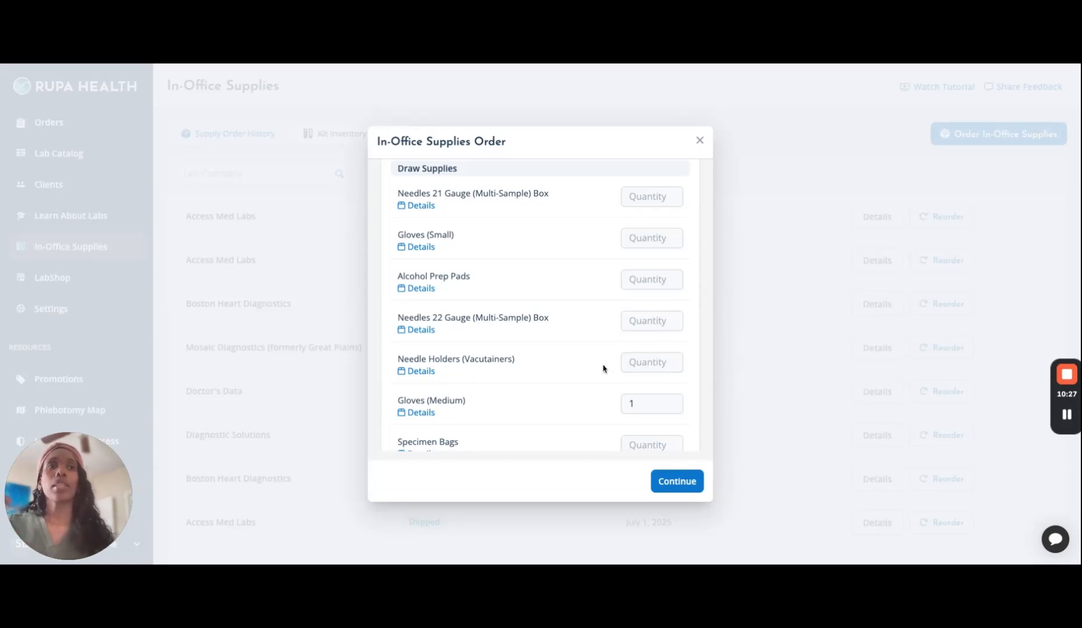
{"action": "scroll", "coordinate": [613, 314], "scroll_direction": "up", "scroll_amount": 1}
{"action": "left_click", "coordinate": [652, 261]}
{"action": "type", "text": "1"}
{"action": "scroll", "coordinate": [644, 303], "scroll_direction": "down", "scroll_amount": 1}
{"action": "left_click", "coordinate": [644, 303]}
{"action": "type", "text": "2"}
Check the pack size of the Tourniquets and set their quantity to 2
{"action": "scroll", "coordinate": [583, 344], "scroll_direction": "down", "scroll_amount": 5}
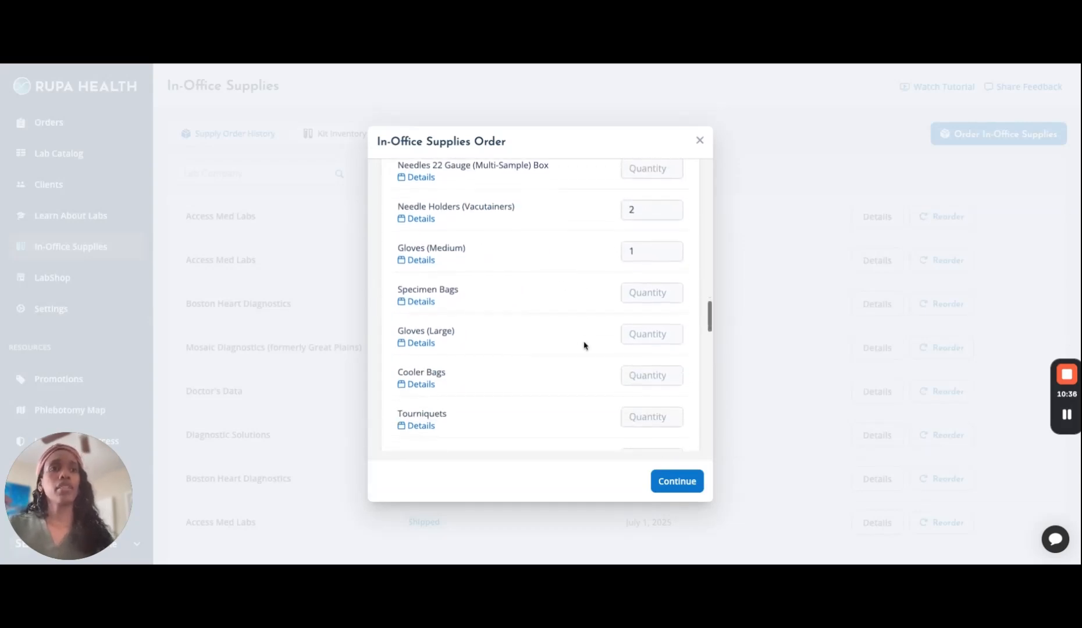
{"action": "left_click", "coordinate": [651, 298]}
{"action": "type", "text": "1"}
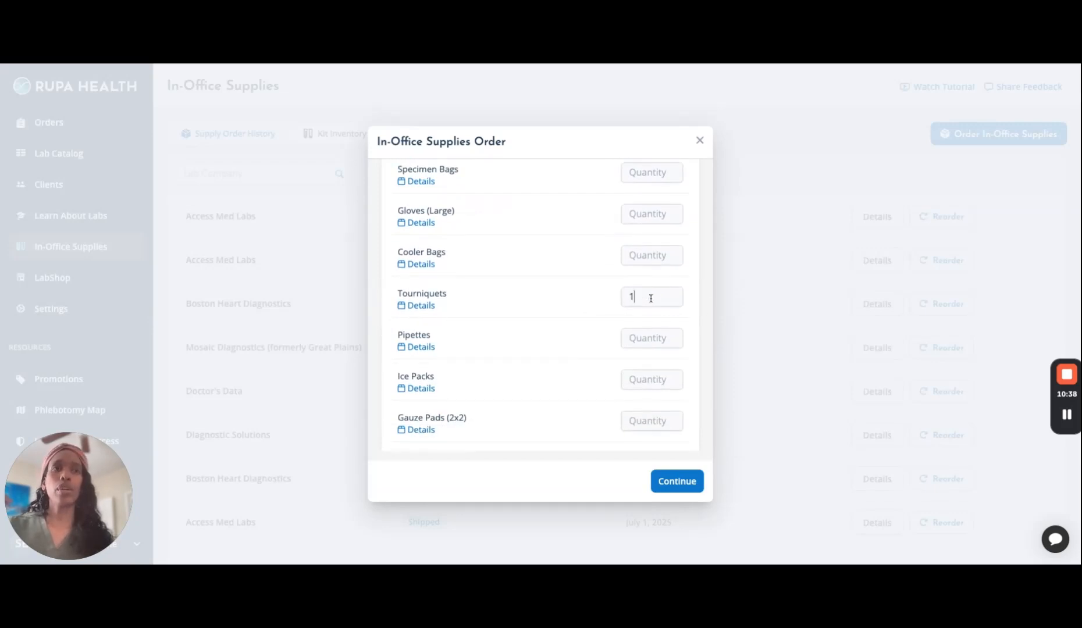
{"action": "mouse_move", "coordinate": [428, 306]}
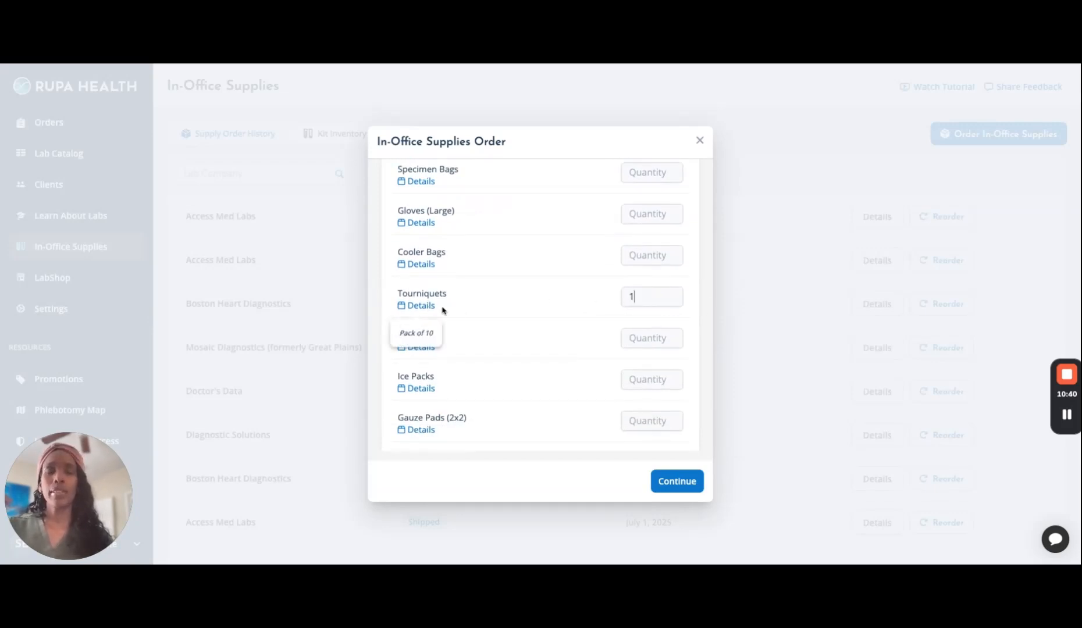
{"action": "key", "text": "BackSpace"}
{"action": "type", "text": "3"}
{"action": "key", "text": "BackSpace"}
{"action": "type", "text": "2"}
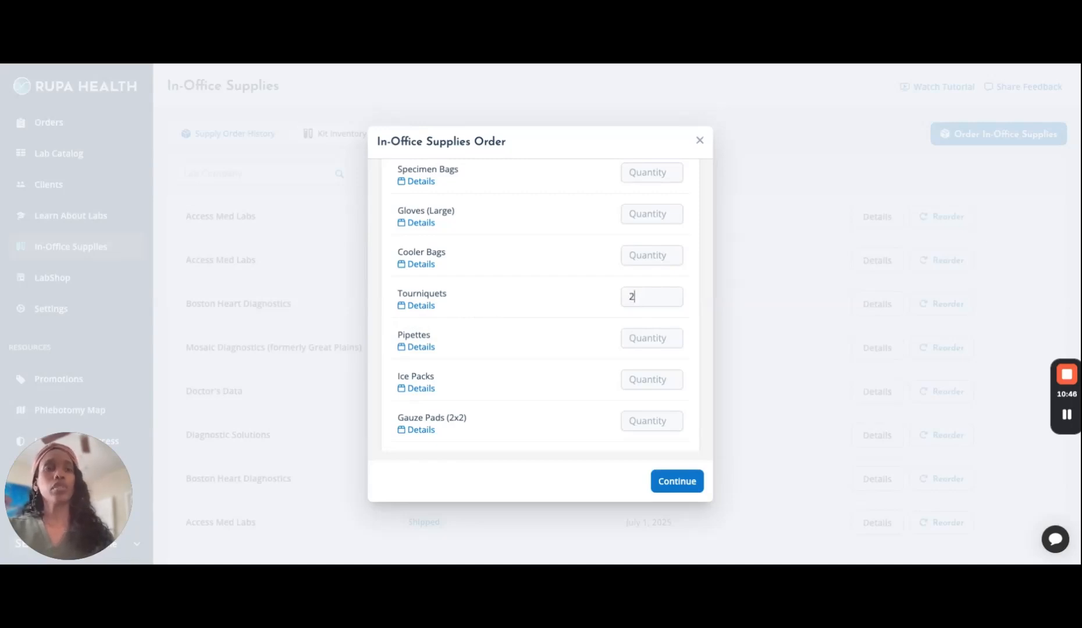
Check the packaging details of the Biohazard Bags and set their quantity to 50
{"action": "scroll", "coordinate": [512, 378], "scroll_direction": "down", "scroll_amount": 2}
{"action": "mouse_move", "coordinate": [426, 351]}
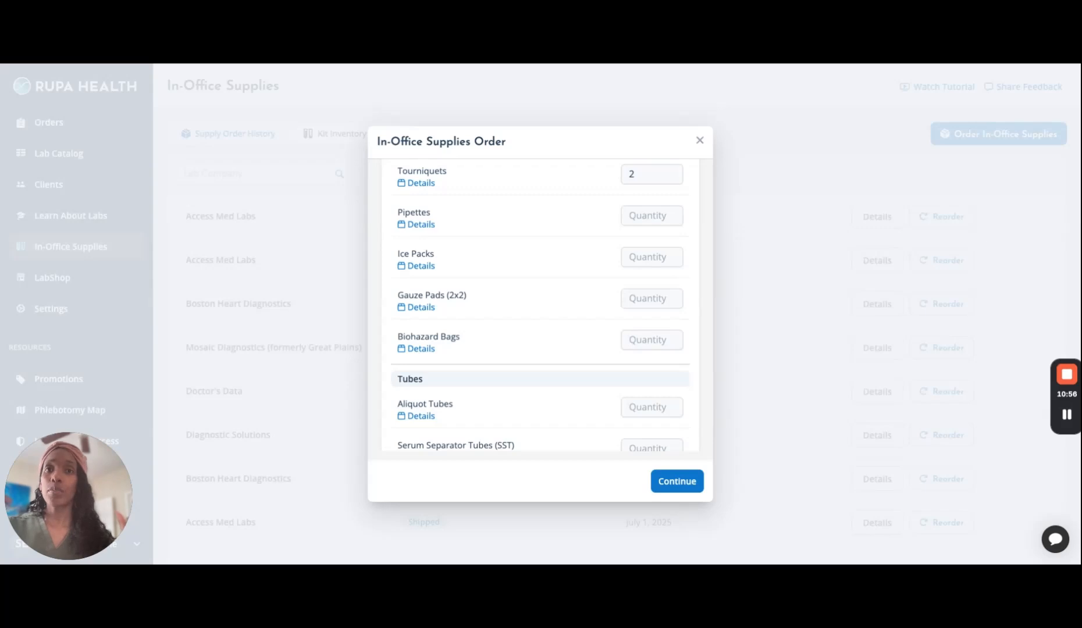
{"action": "left_click", "coordinate": [646, 340]}
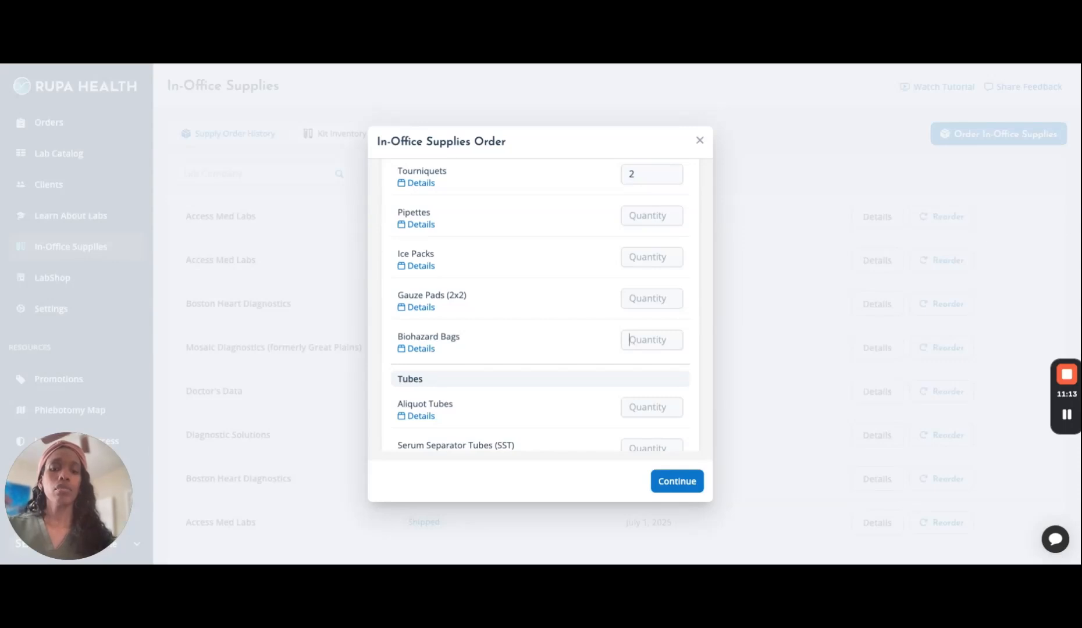
{"action": "type", "text": "50"}
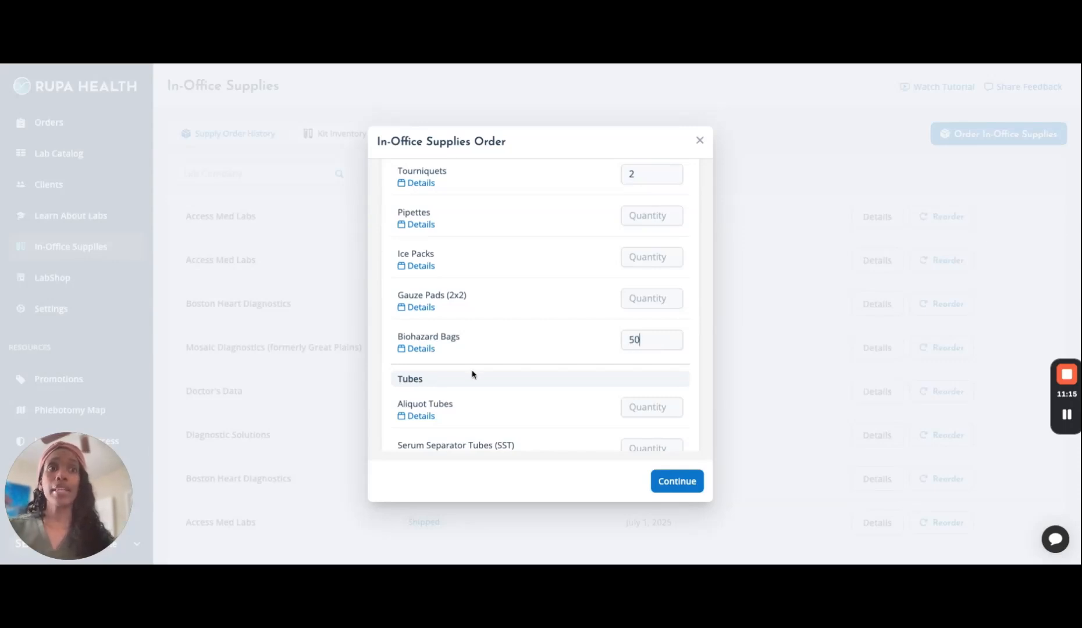
Look back over the chosen draw supplies, then check the Serum Separator Tubes (SST) pack size and set their quantity to 1
{"action": "scroll", "coordinate": [474, 375], "scroll_direction": "up", "scroll_amount": 4}
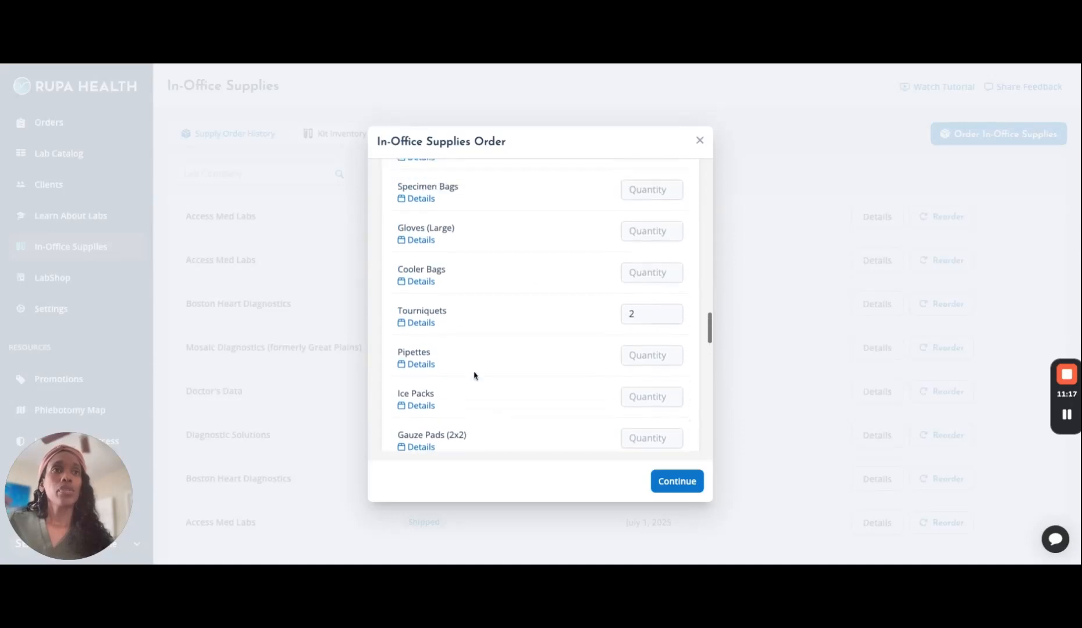
{"action": "scroll", "coordinate": [540, 305], "scroll_direction": "up", "scroll_amount": 3}
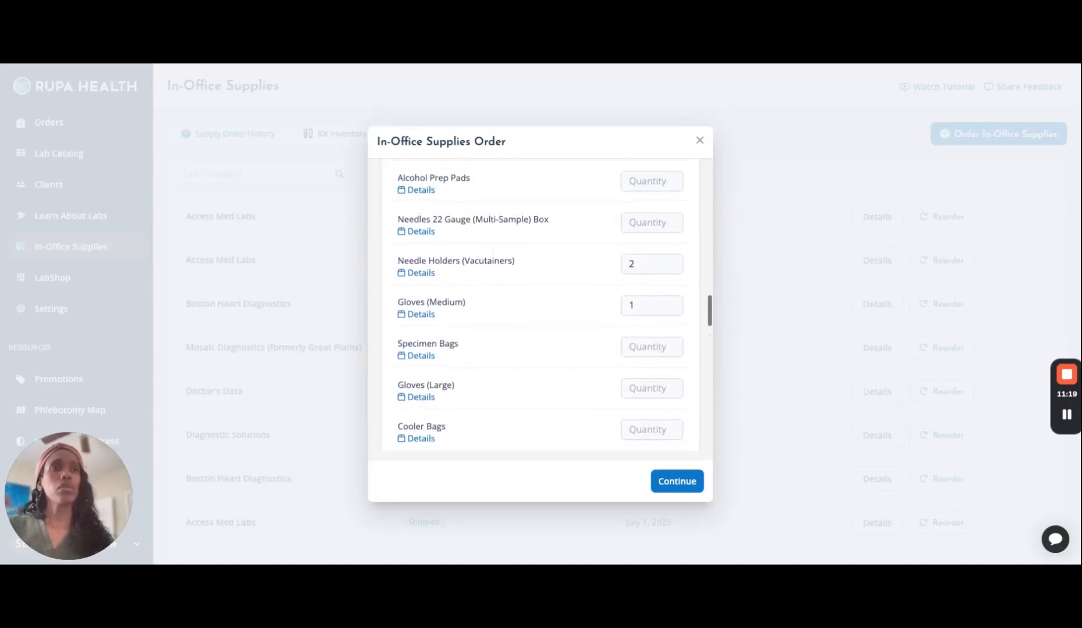
{"action": "scroll", "coordinate": [540, 305], "scroll_direction": "down", "scroll_amount": 5}
{"action": "scroll", "coordinate": [540, 306], "scroll_direction": "down", "scroll_amount": 1}
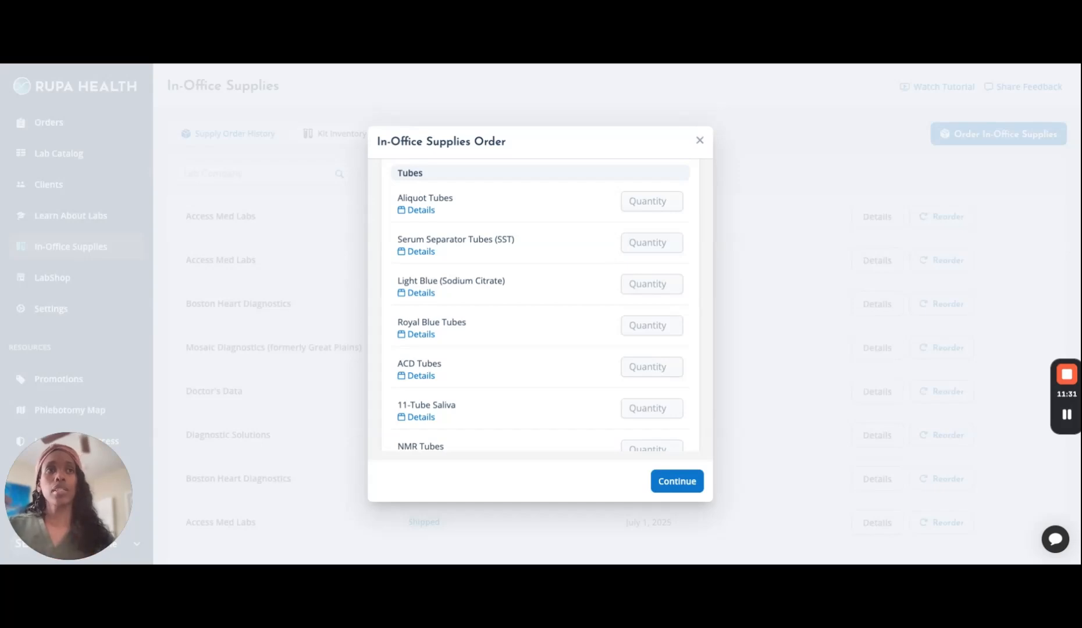
{"action": "mouse_move", "coordinate": [420, 259]}
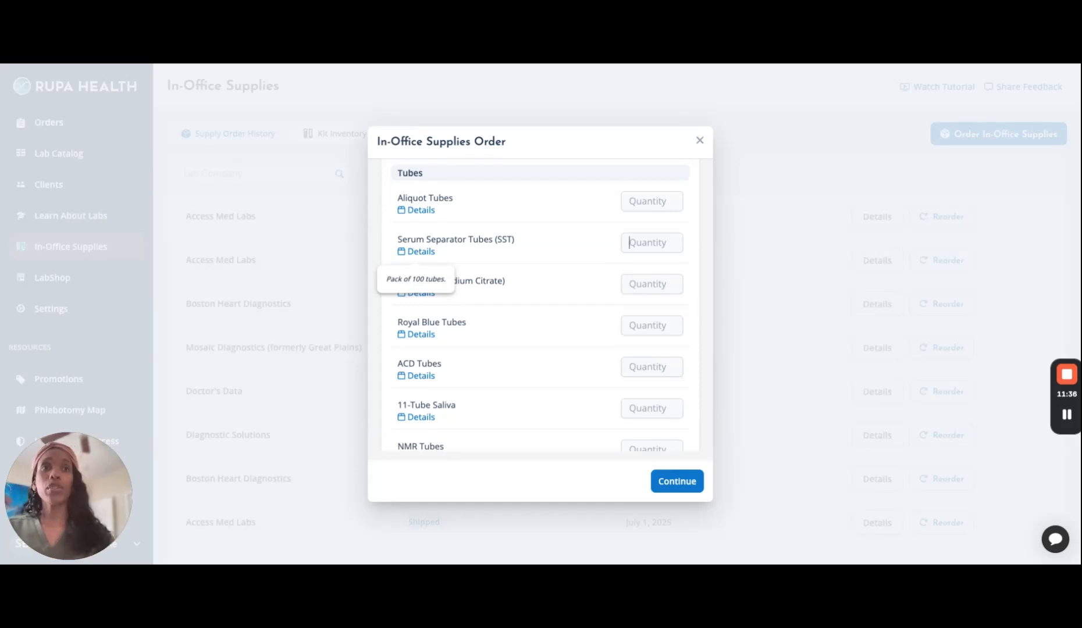
{"action": "type", "text": "1"}
Set the quantity of Lavender Top Tube to 1
{"action": "scroll", "coordinate": [505, 393], "scroll_direction": "down", "scroll_amount": 1}
{"action": "scroll", "coordinate": [505, 393], "scroll_direction": "down", "scroll_amount": 1}
{"action": "left_click", "coordinate": [625, 387]}
{"action": "type", "text": "1"}
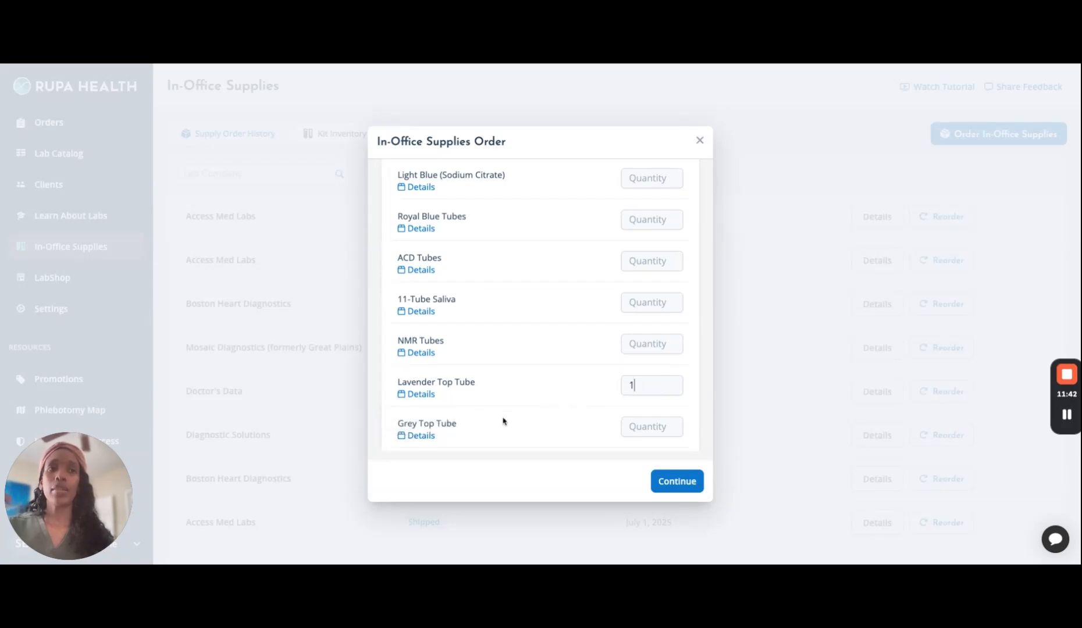
Go through the remaining tubes and Shipping items and set the Urine Cup quantity to 5 under Urine Supplies
{"action": "scroll", "coordinate": [504, 421], "scroll_direction": "down", "scroll_amount": 5}
{"action": "scroll", "coordinate": [505, 294], "scroll_direction": "down", "scroll_amount": 1}
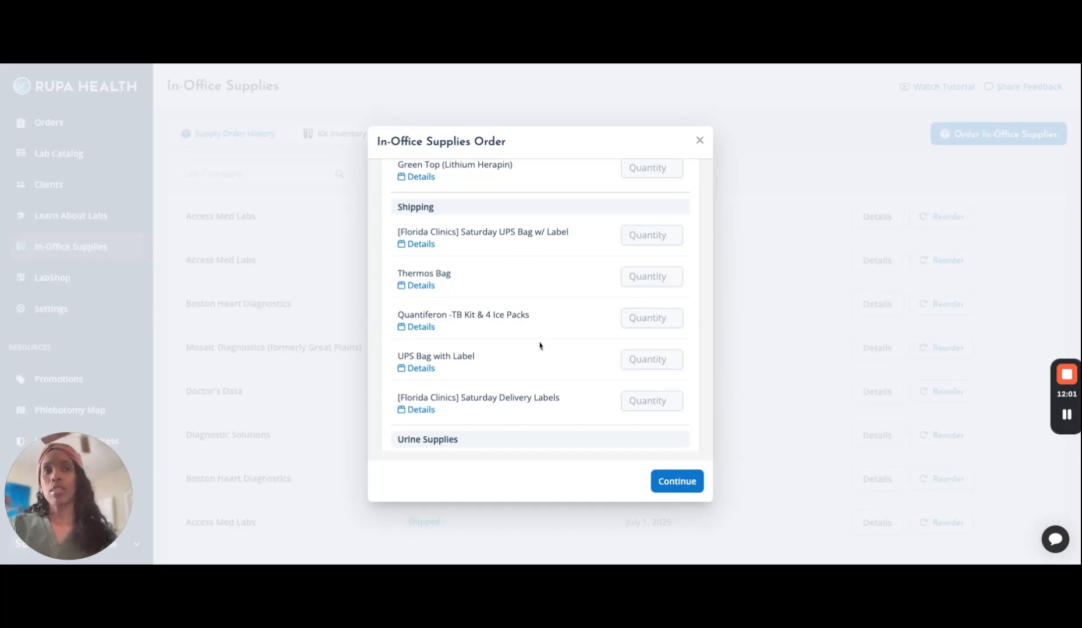
{"action": "scroll", "coordinate": [539, 344], "scroll_direction": "down", "scroll_amount": 1}
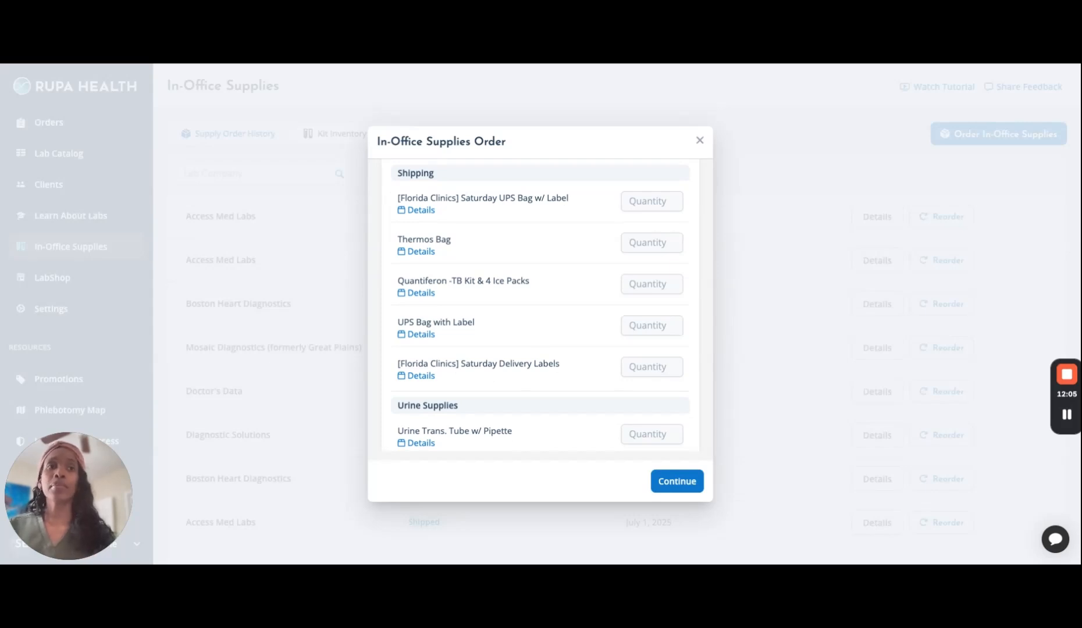
{"action": "scroll", "coordinate": [540, 305], "scroll_direction": "down", "scroll_amount": 5}
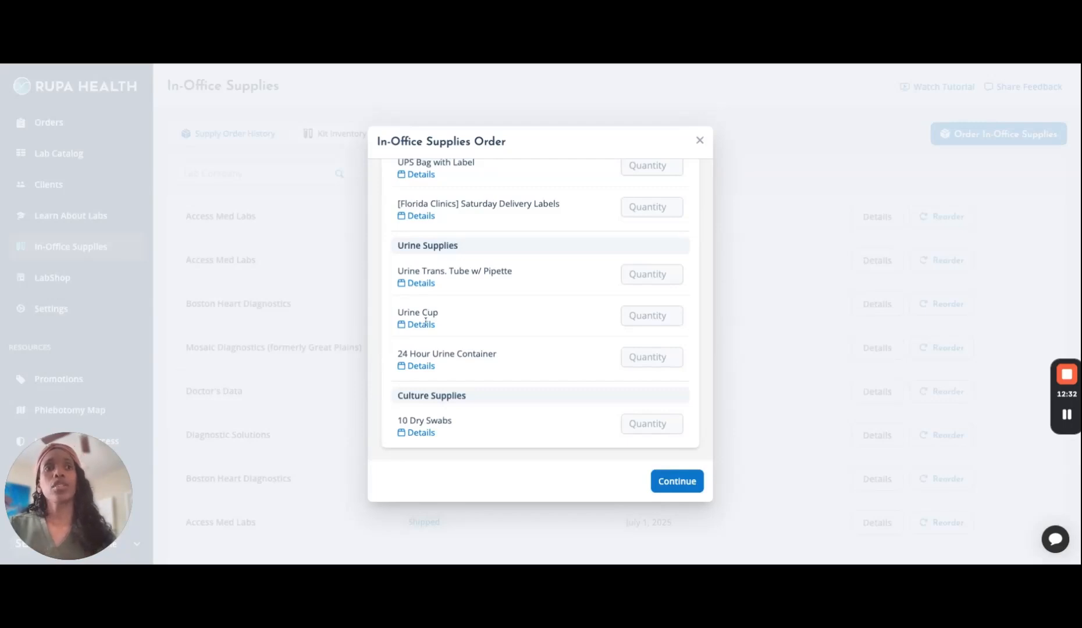
{"action": "left_click", "coordinate": [658, 315]}
{"action": "type", "text": "5"}
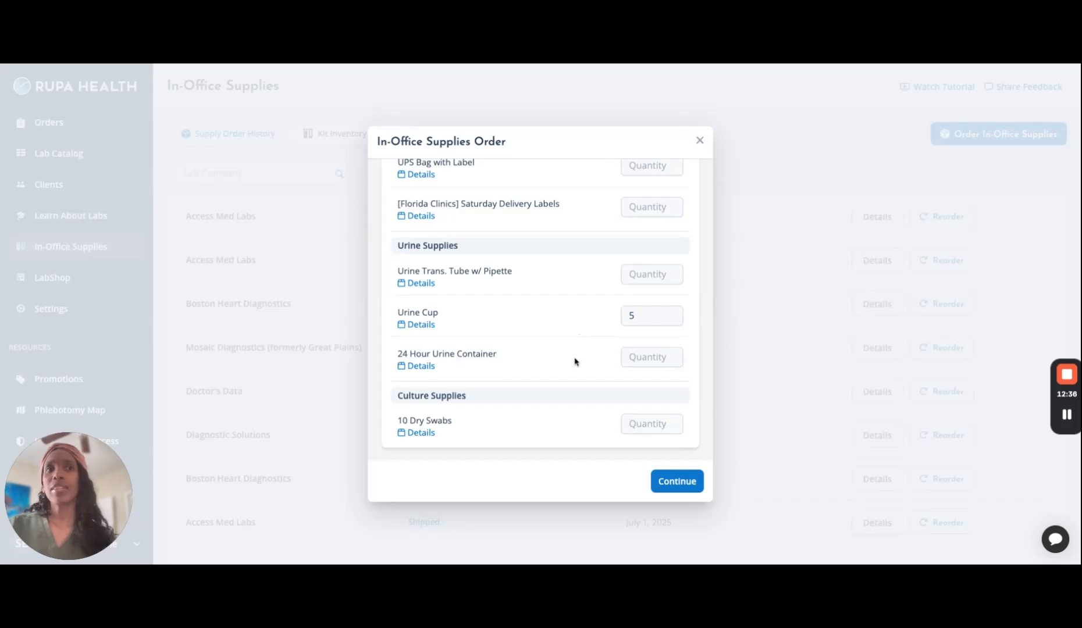
{"action": "scroll", "coordinate": [574, 362], "scroll_direction": "down", "scroll_amount": 1}
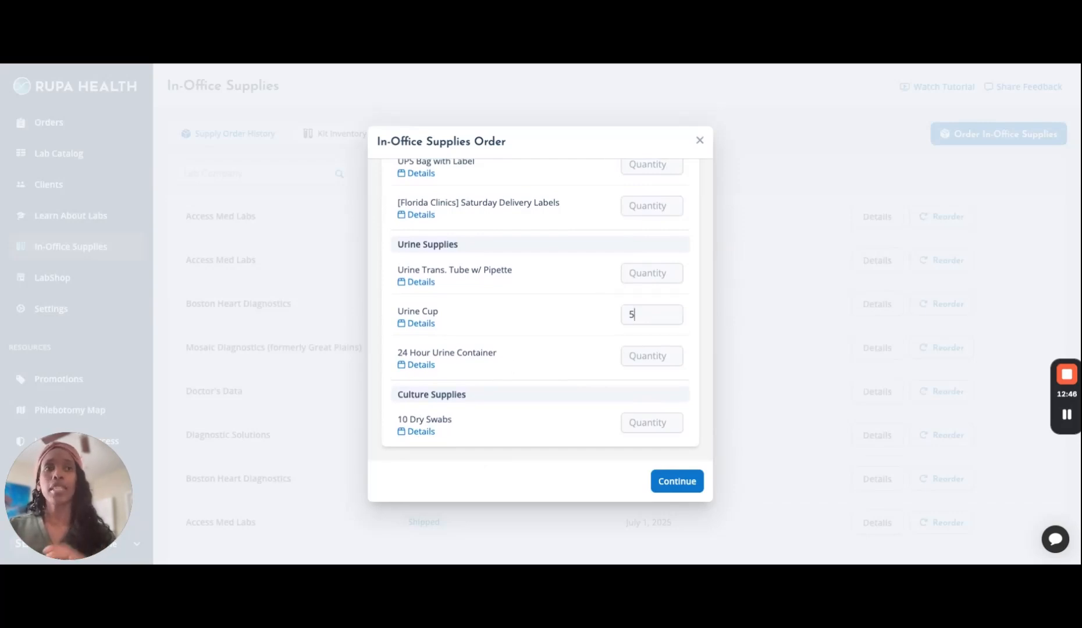
Look back over the chosen urine, tube and draw supplies up to the shipping address and signing practitioner
{"action": "scroll", "coordinate": [540, 308], "scroll_direction": "up", "scroll_amount": 10}
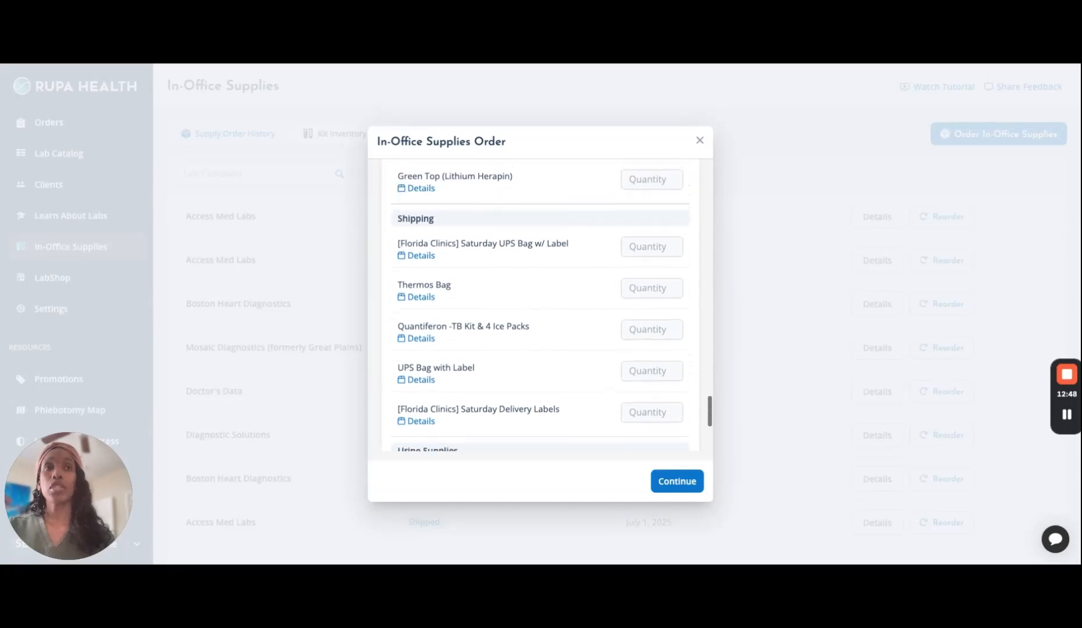
{"action": "scroll", "coordinate": [540, 309], "scroll_direction": "up", "scroll_amount": 7}
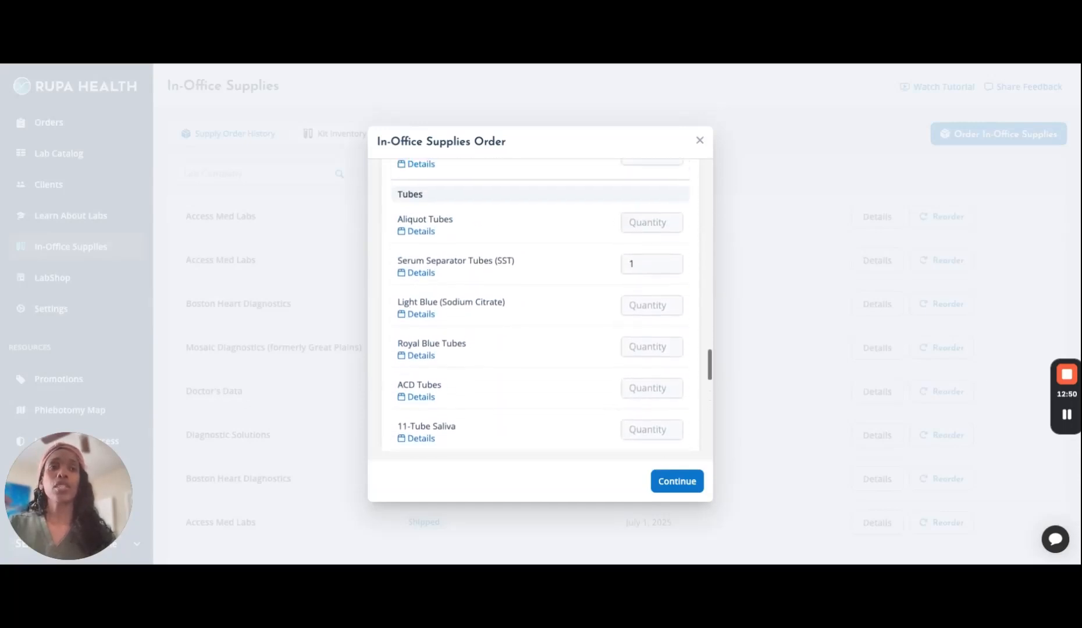
{"action": "scroll", "coordinate": [540, 309], "scroll_direction": "up", "scroll_amount": 5}
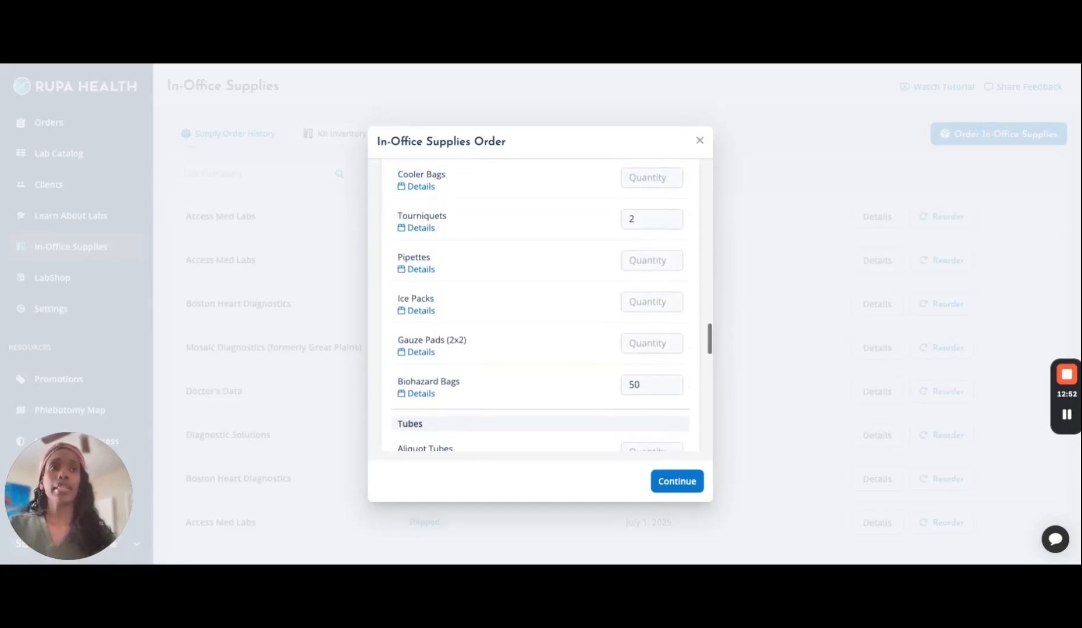
{"action": "scroll", "coordinate": [540, 309], "scroll_direction": "up", "scroll_amount": 3}
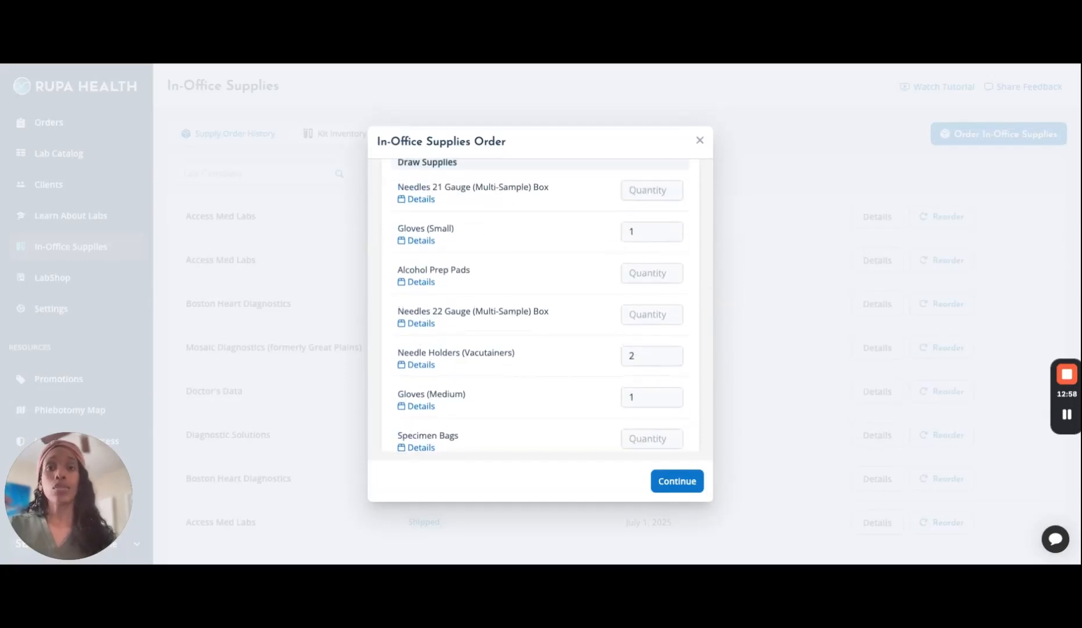
{"action": "scroll", "coordinate": [540, 309], "scroll_direction": "up", "scroll_amount": 6}
{"action": "scroll", "coordinate": [540, 308], "scroll_direction": "up", "scroll_amount": 5}
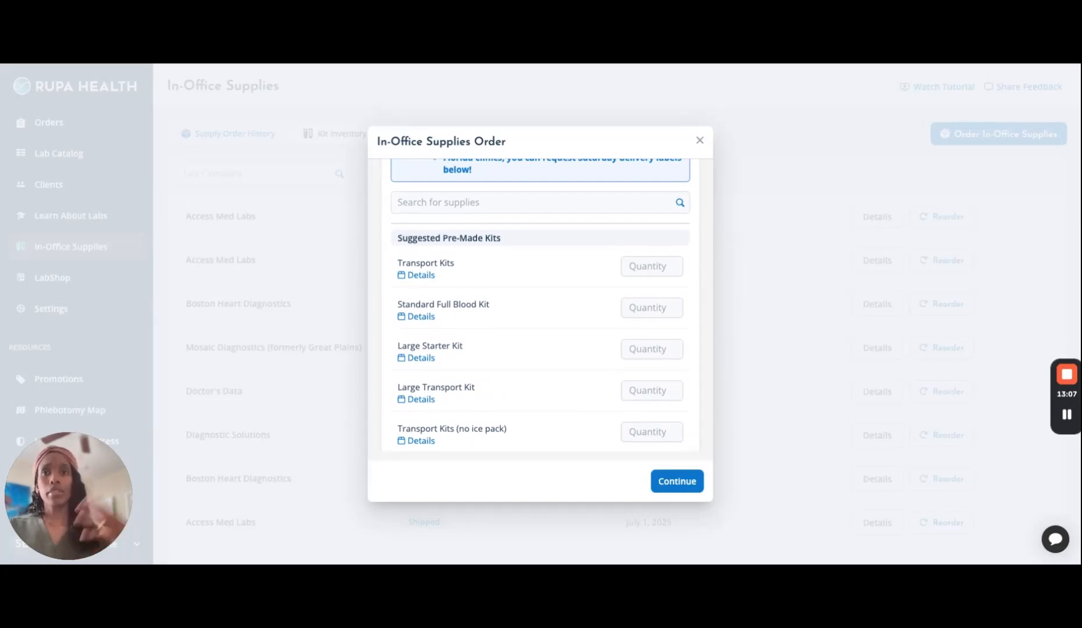
{"action": "scroll", "coordinate": [538, 401], "scroll_direction": "up", "scroll_amount": 6}
{"action": "scroll", "coordinate": [538, 402], "scroll_direction": "up", "scroll_amount": 4}
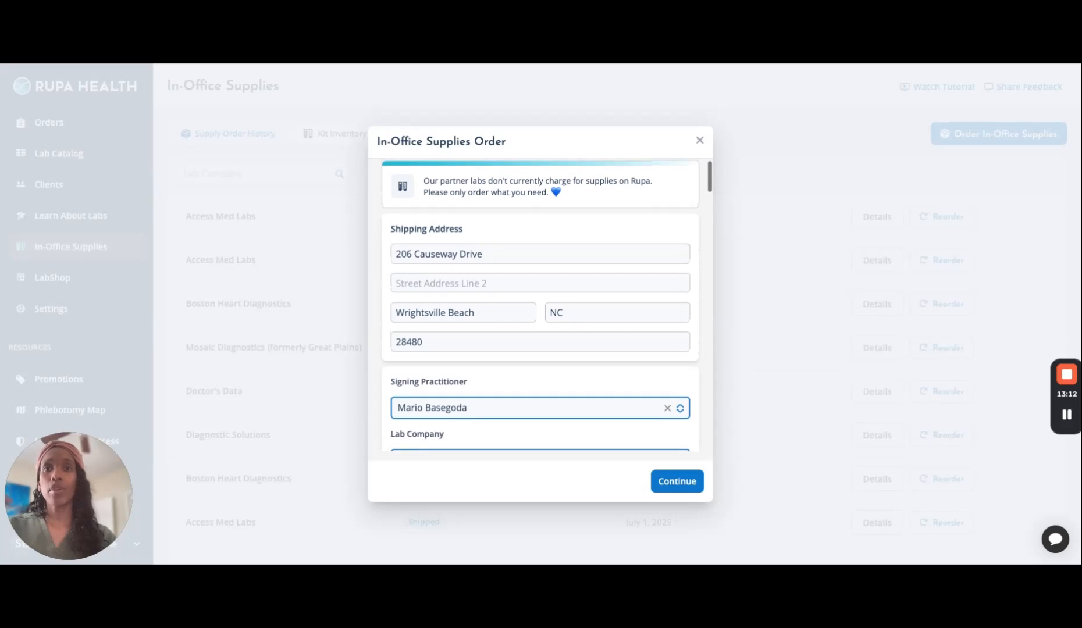
Set the quantity of Large Starter Kit to 1 under Suggested Pre-Made Kits
{"action": "scroll", "coordinate": [538, 408], "scroll_direction": "down", "scroll_amount": 2}
{"action": "scroll", "coordinate": [540, 305], "scroll_direction": "down", "scroll_amount": 6}
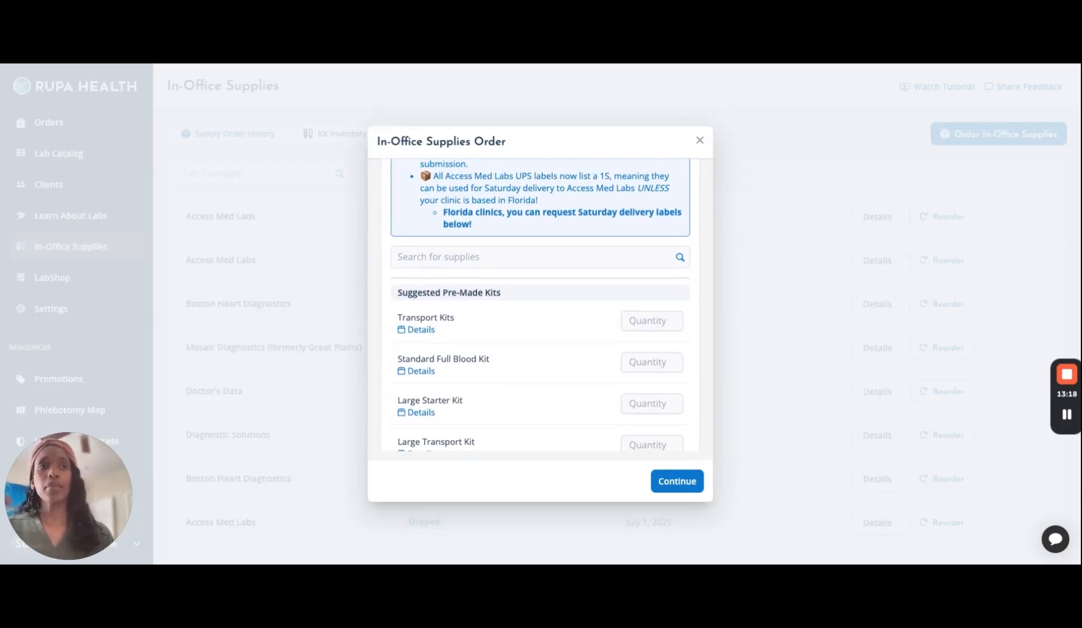
{"action": "scroll", "coordinate": [563, 394], "scroll_direction": "down", "scroll_amount": 2}
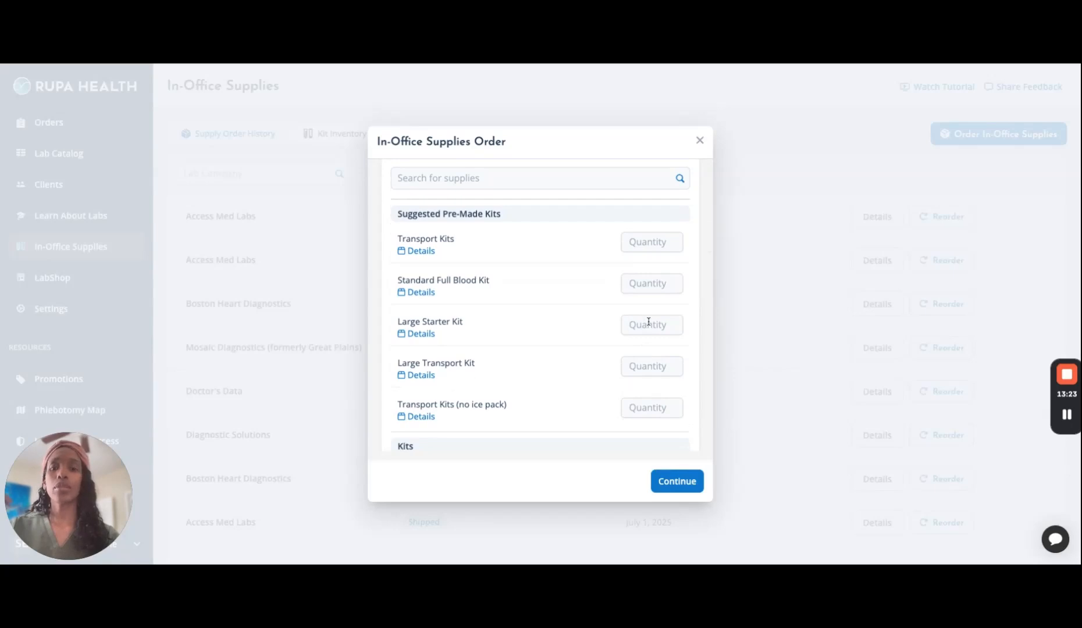
Clear the quantity of Serum Separator Tubes (SST) under Tubes
{"action": "scroll", "coordinate": [577, 370], "scroll_direction": "down", "scroll_amount": 9}
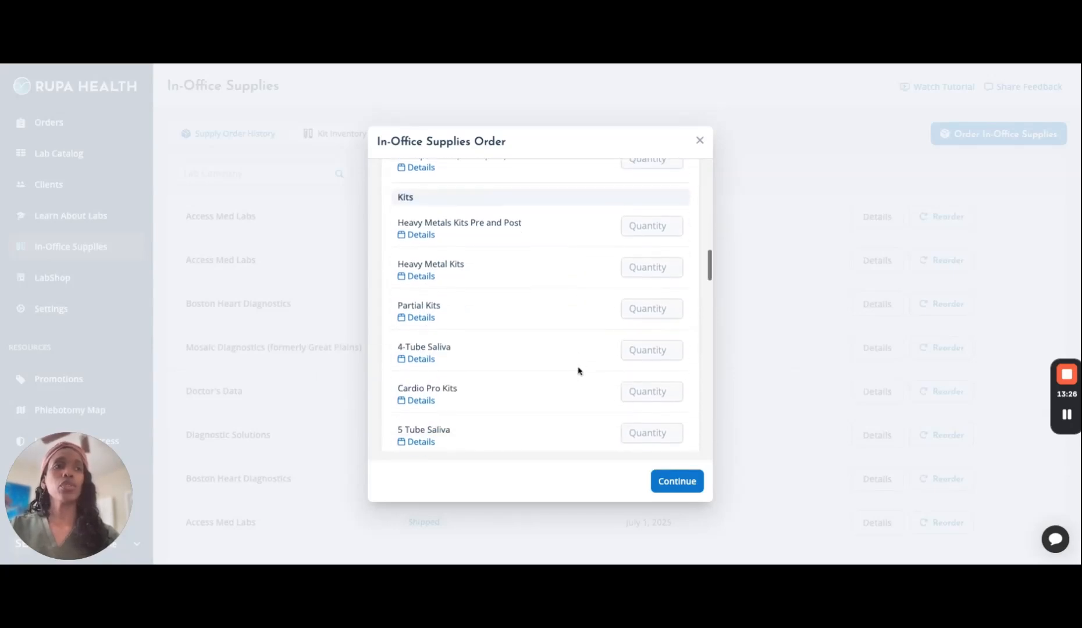
{"action": "scroll", "coordinate": [540, 305], "scroll_direction": "down", "scroll_amount": 3}
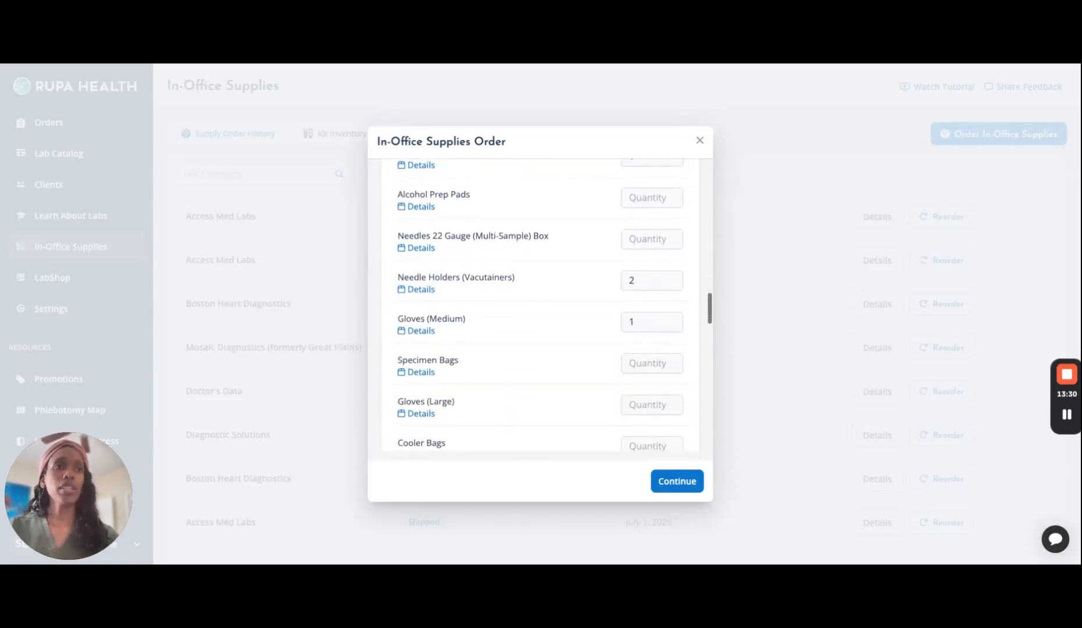
{"action": "scroll", "coordinate": [540, 306], "scroll_direction": "down", "scroll_amount": 6}
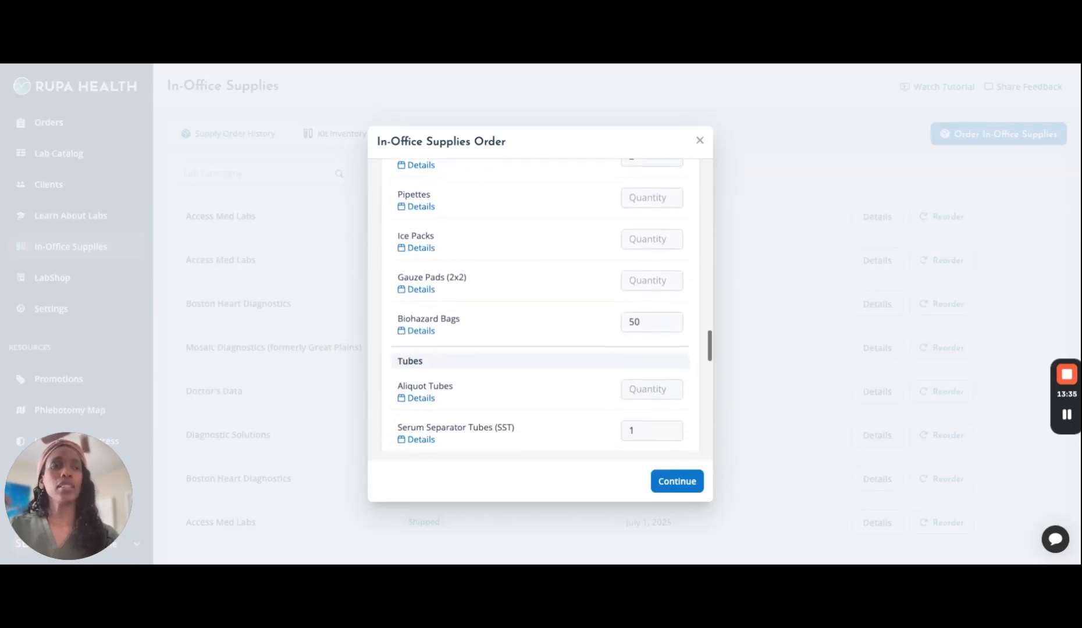
{"action": "scroll", "coordinate": [539, 306], "scroll_direction": "down", "scroll_amount": 3}
{"action": "left_click", "coordinate": [639, 283]}
{"action": "key", "text": "BackSpace"}
{"action": "scroll", "coordinate": [593, 325], "scroll_direction": "down", "scroll_amount": 5}
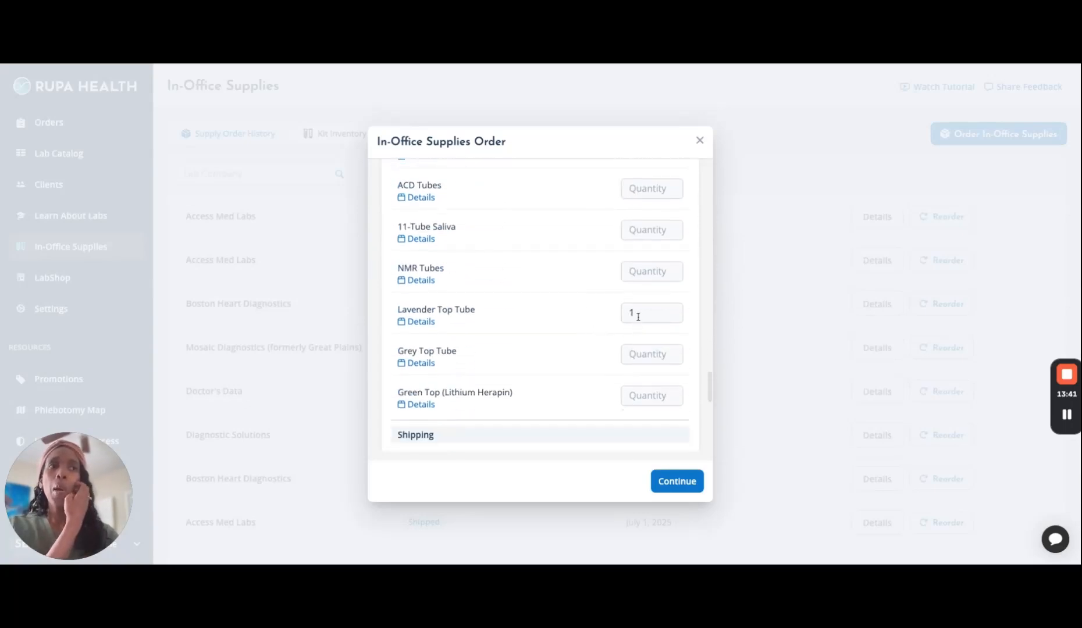
Continue to the order confirmation and review the listed supplies and the notice about order size
{"action": "scroll", "coordinate": [650, 267], "scroll_direction": "up", "scroll_amount": 2}
{"action": "scroll", "coordinate": [650, 268], "scroll_direction": "down", "scroll_amount": 8}
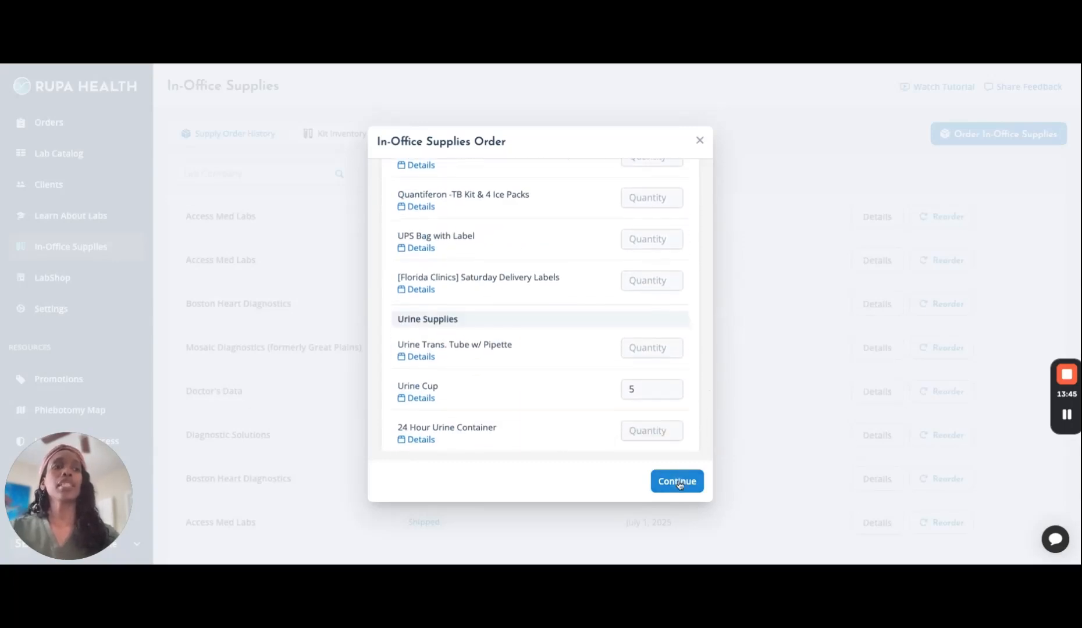
{"action": "left_click", "coordinate": [677, 482]}
{"action": "scroll", "coordinate": [594, 317], "scroll_direction": "down", "scroll_amount": 3}
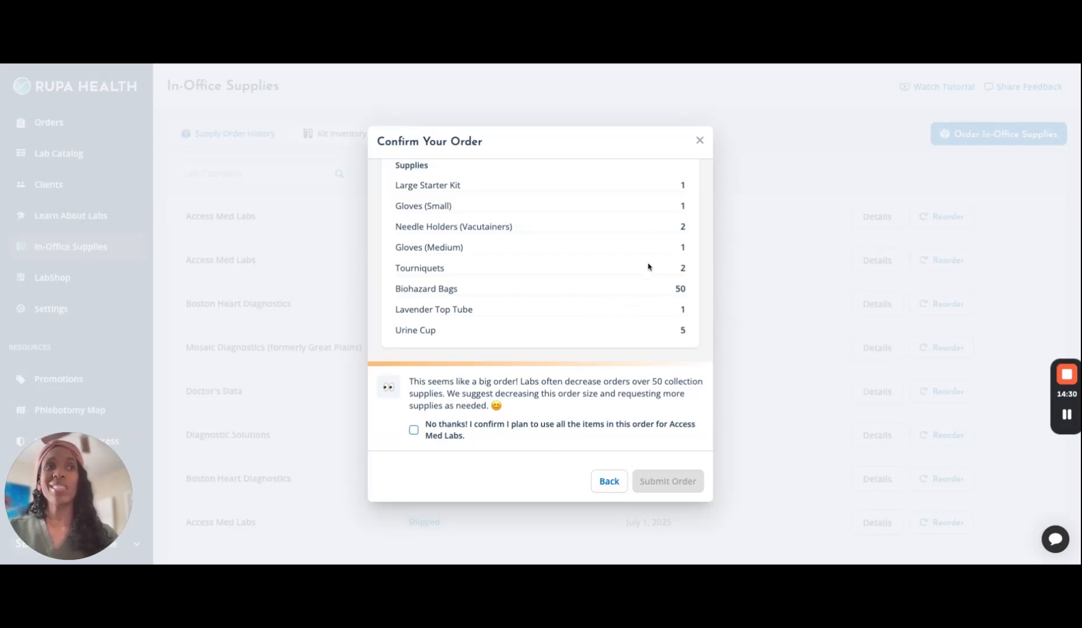
Go back to the supplies form and clear the quantity of Biohazard Bags under Draw Supplies
{"action": "left_click", "coordinate": [606, 480]}
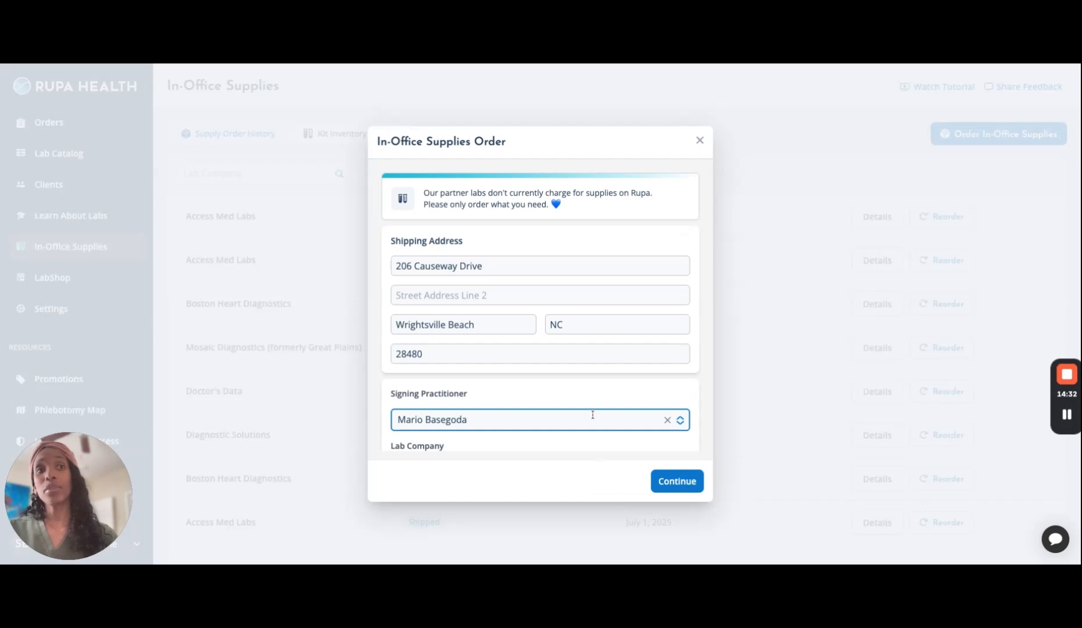
{"action": "scroll", "coordinate": [593, 414], "scroll_direction": "down", "scroll_amount": 10}
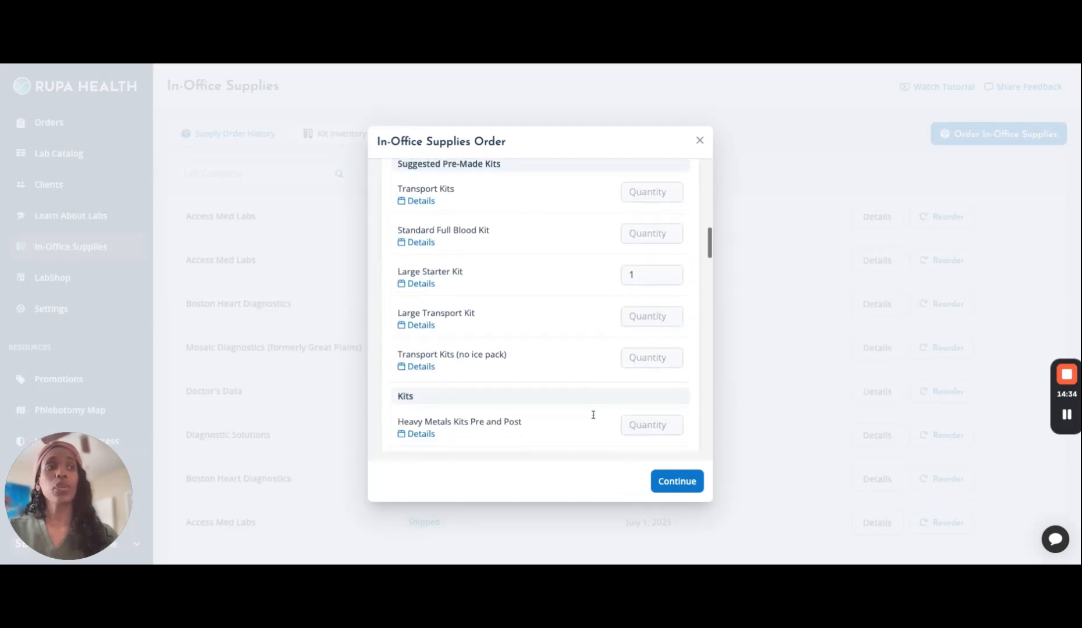
{"action": "scroll", "coordinate": [593, 415], "scroll_direction": "down", "scroll_amount": 12}
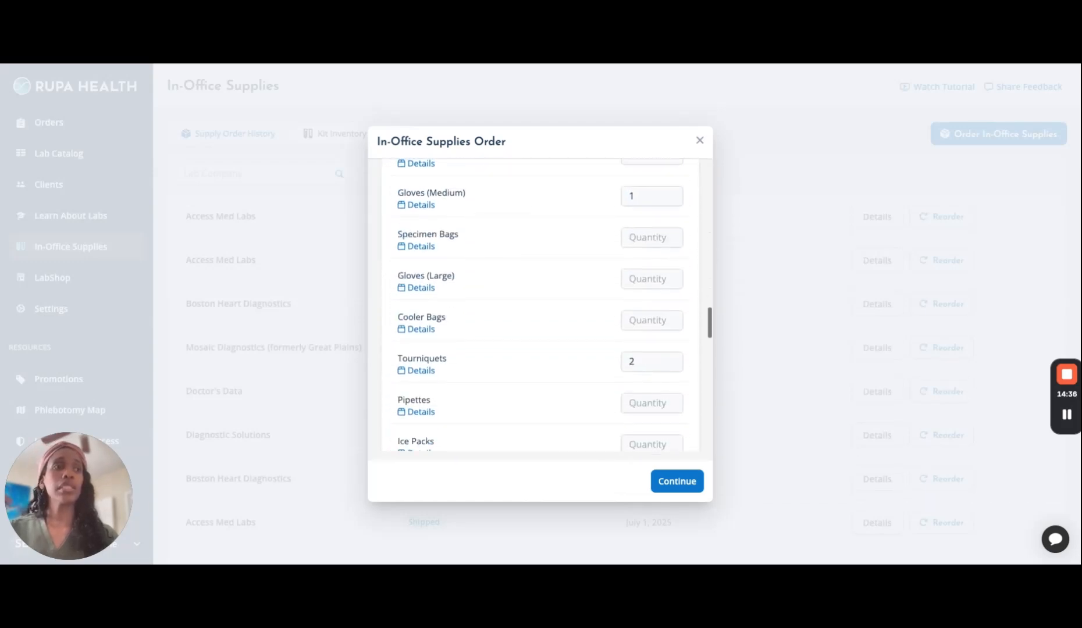
{"action": "scroll", "coordinate": [593, 414], "scroll_direction": "down", "scroll_amount": 3}
{"action": "left_click", "coordinate": [661, 282]}
{"action": "key", "text": "BackSpace"}
{"action": "key", "text": "BackSpace"}
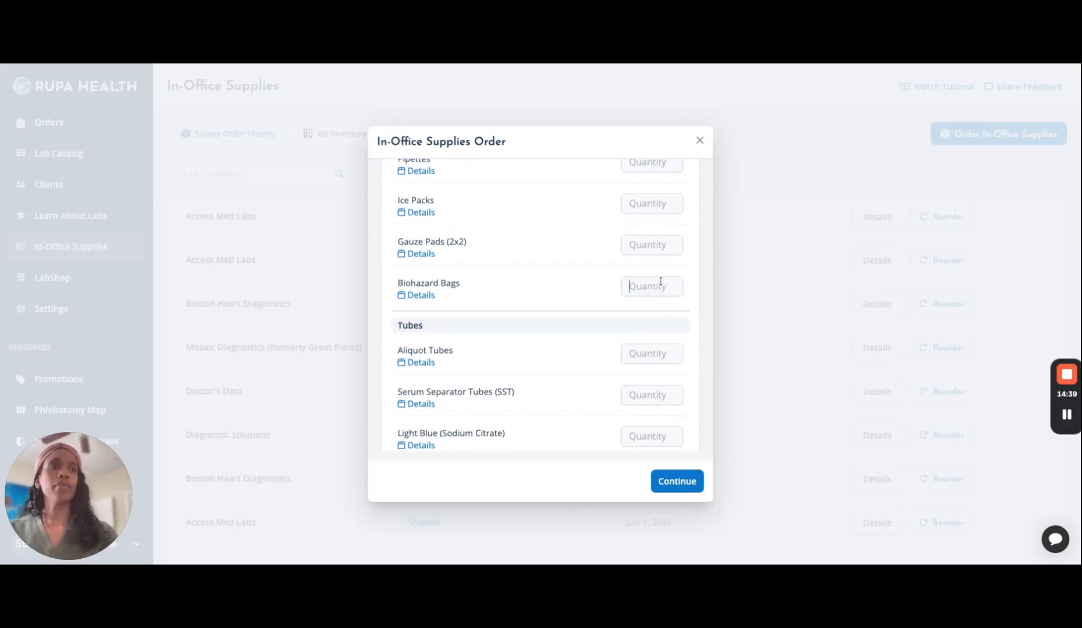
Continue to the order confirmation again and review the shipping address and supplies list
{"action": "left_click", "coordinate": [674, 488]}
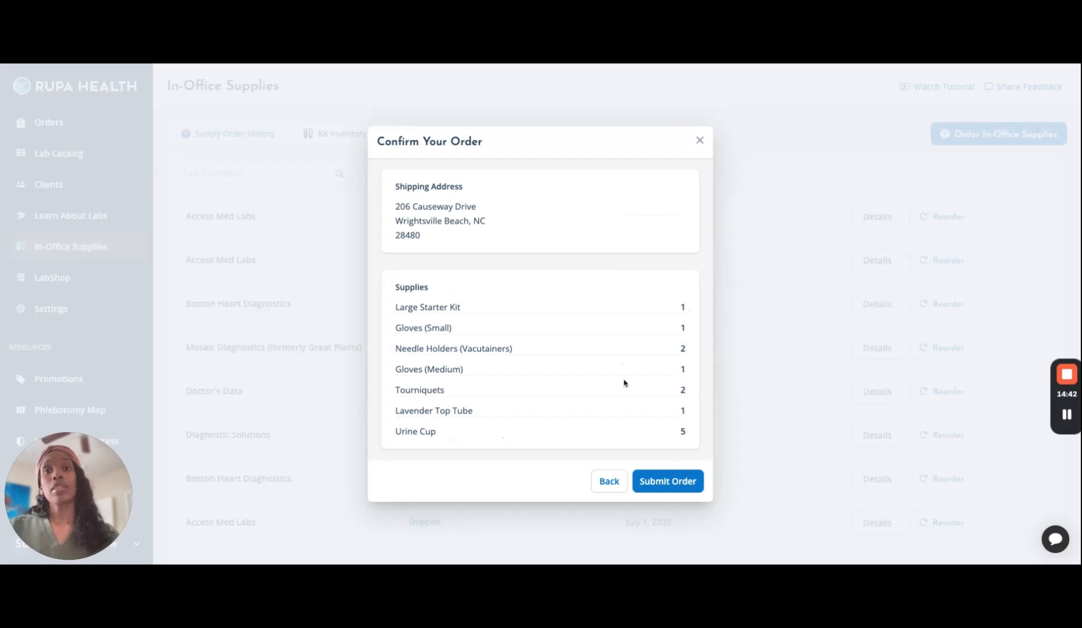
{"action": "scroll", "coordinate": [562, 409], "scroll_direction": "down", "scroll_amount": 1}
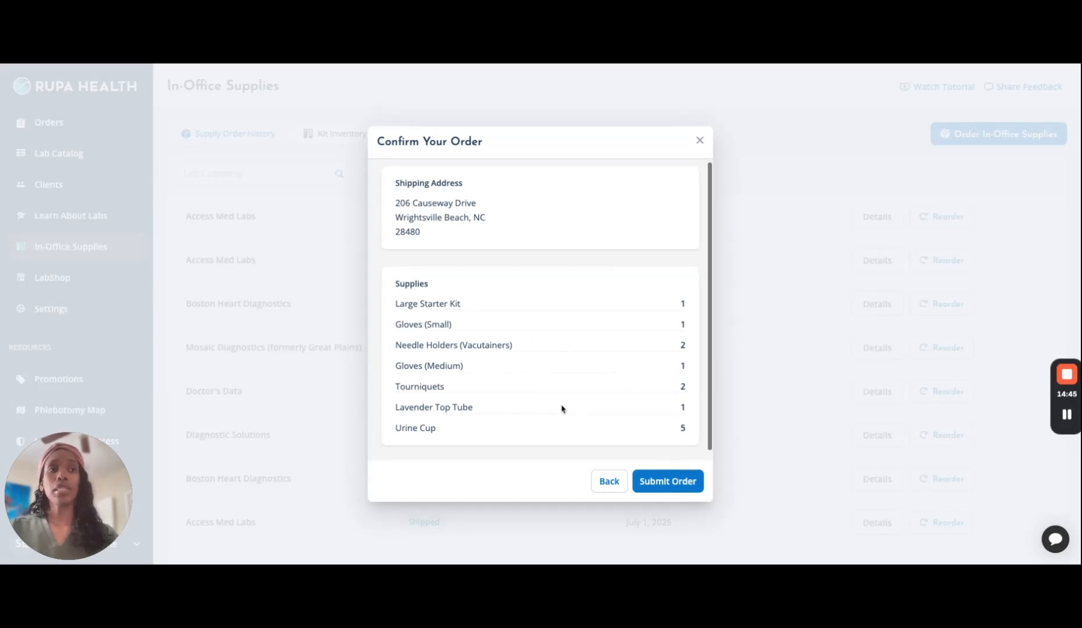
{"action": "scroll", "coordinate": [562, 409], "scroll_direction": "up", "scroll_amount": 1}
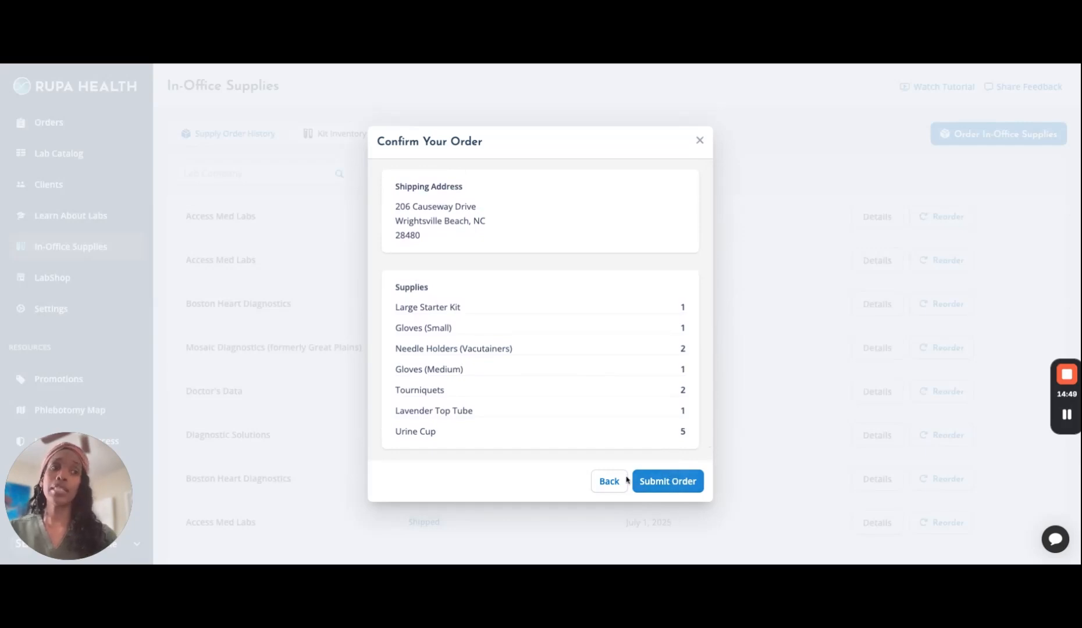
Return to the supplies form and look over the Access Med Labs kits, draw supplies and their quantities
{"action": "left_click", "coordinate": [609, 481]}
{"action": "scroll", "coordinate": [606, 392], "scroll_direction": "down", "scroll_amount": 10}
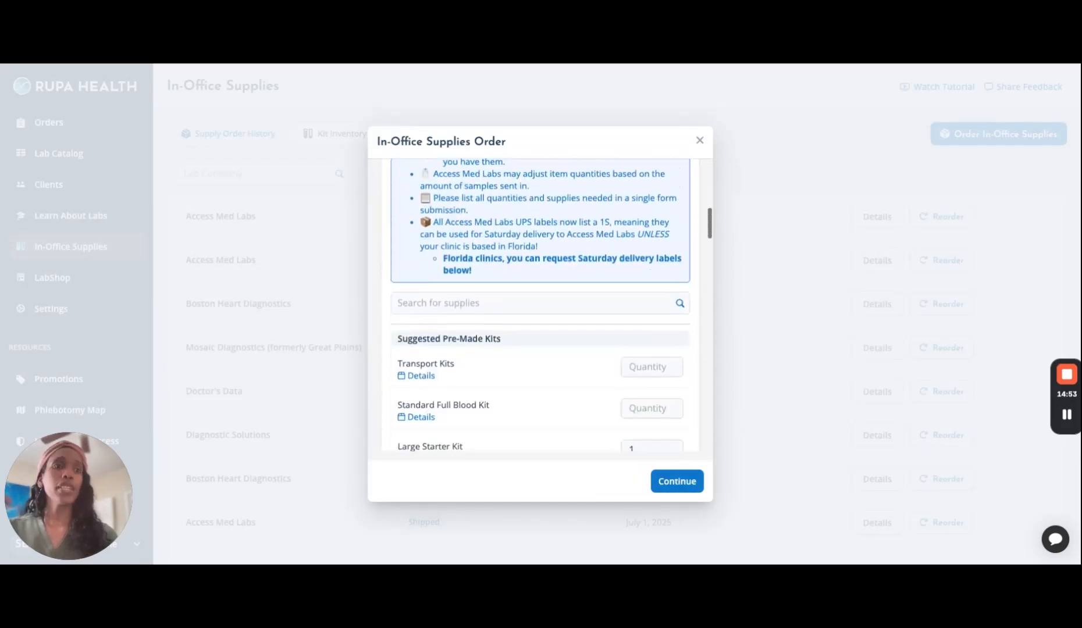
{"action": "scroll", "coordinate": [541, 306], "scroll_direction": "down", "scroll_amount": 1}
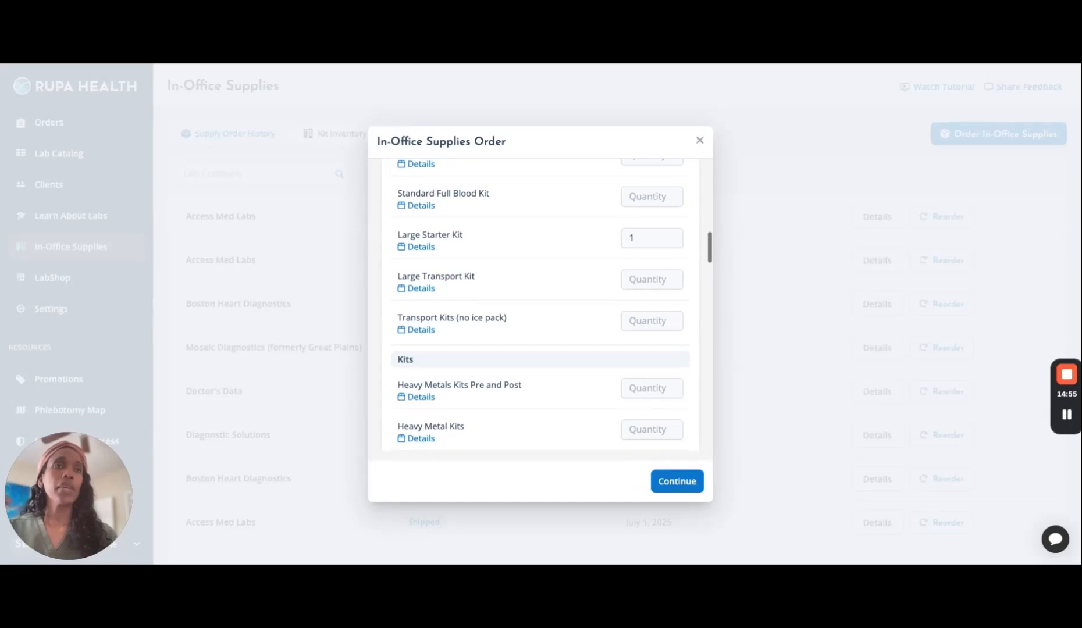
{"action": "scroll", "coordinate": [540, 306], "scroll_direction": "down", "scroll_amount": 20}
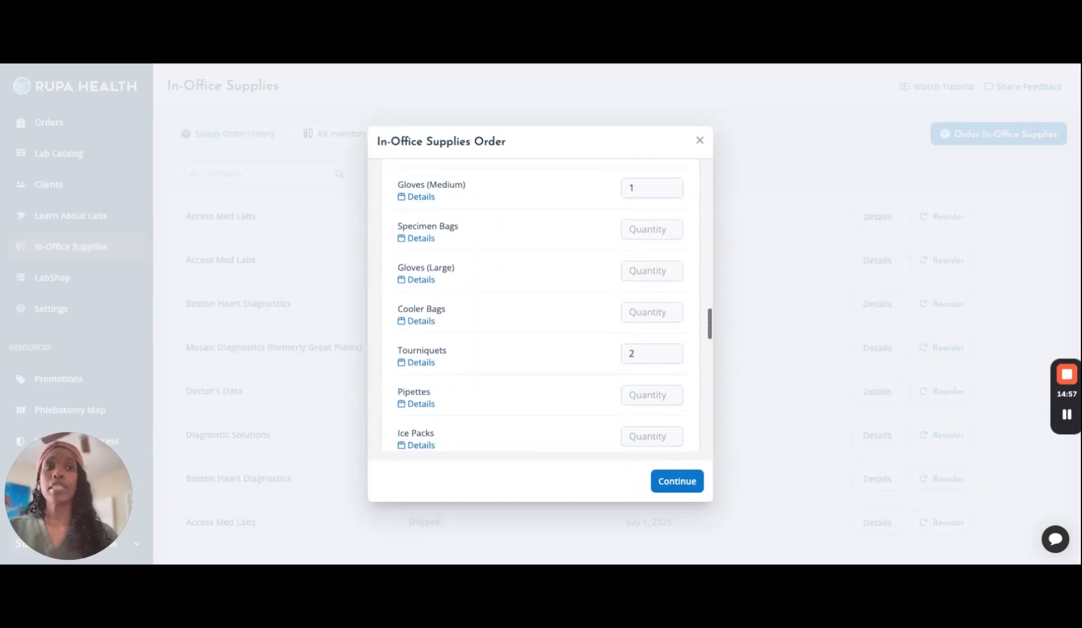
{"action": "scroll", "coordinate": [602, 385], "scroll_direction": "down", "scroll_amount": 10}
{"action": "scroll", "coordinate": [602, 385], "scroll_direction": "up", "scroll_amount": 20}
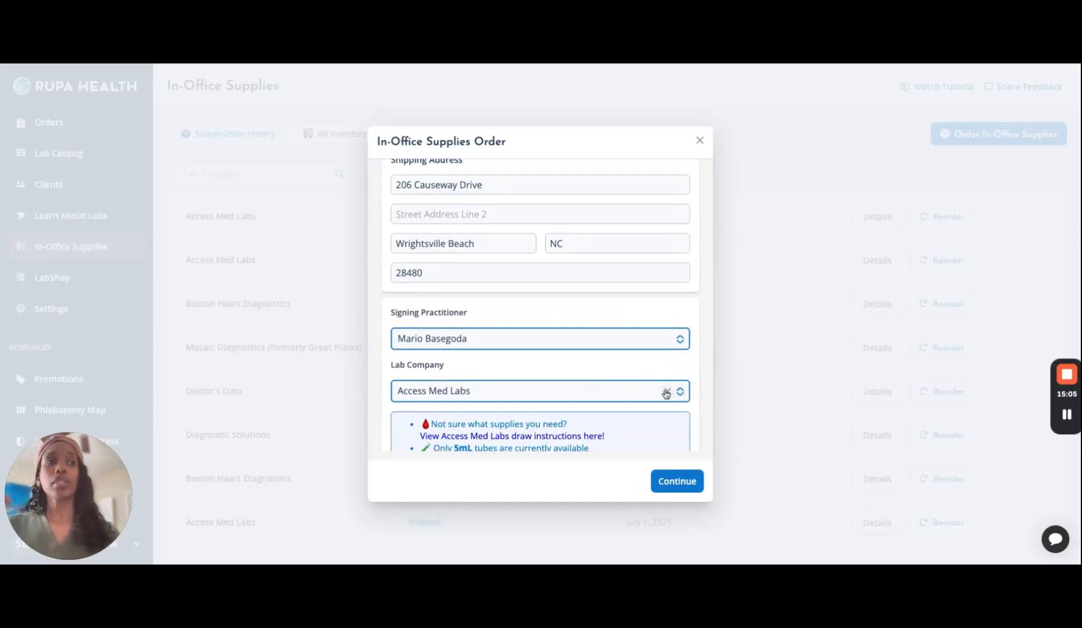
Change the lab company from Access Med Labs to Diagnostic Solutions and look over its available kits
{"action": "left_click", "coordinate": [666, 393]}
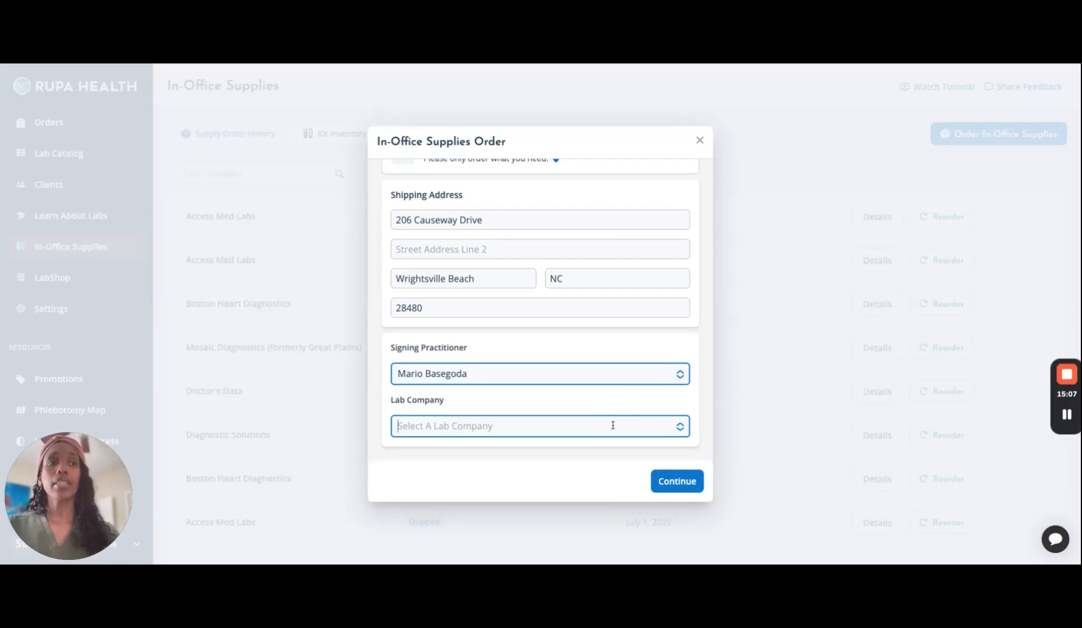
{"action": "left_click", "coordinate": [679, 426]}
{"action": "scroll", "coordinate": [613, 340], "scroll_direction": "down", "scroll_amount": 1}
{"action": "scroll", "coordinate": [614, 340], "scroll_direction": "up", "scroll_amount": 1}
{"action": "left_click", "coordinate": [490, 338]}
{"action": "scroll", "coordinate": [584, 396], "scroll_direction": "down", "scroll_amount": 3}
{"action": "scroll", "coordinate": [585, 396], "scroll_direction": "up", "scroll_amount": 3}
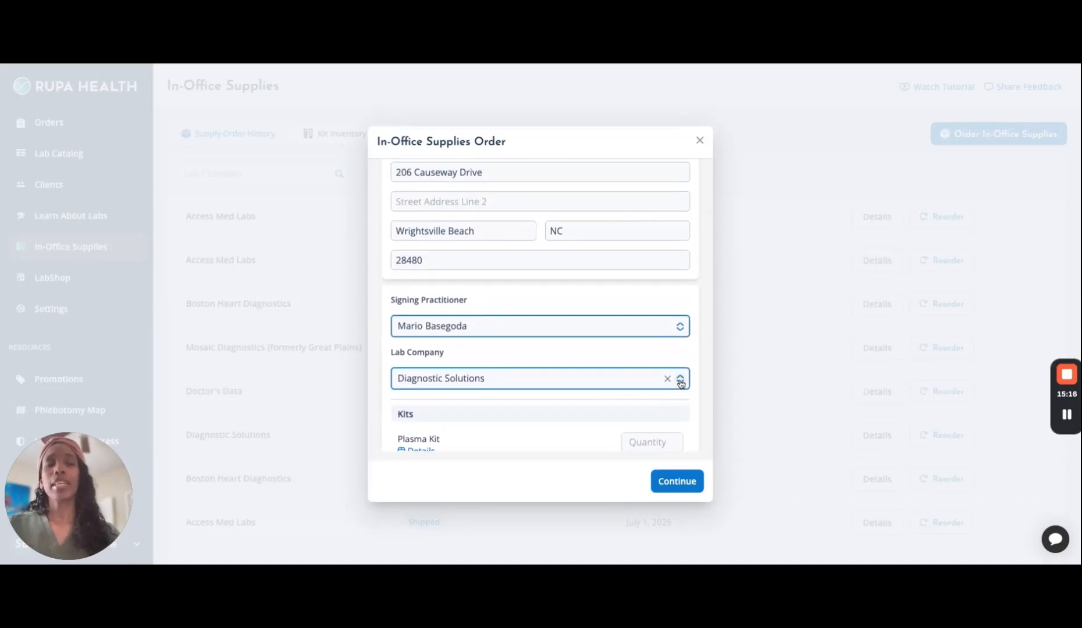
Switch the lab company to Doctor's Data and look over its Gastrointestinal, Toxic and Essential Elements and Endocrinology supplies
{"action": "left_click", "coordinate": [680, 378]}
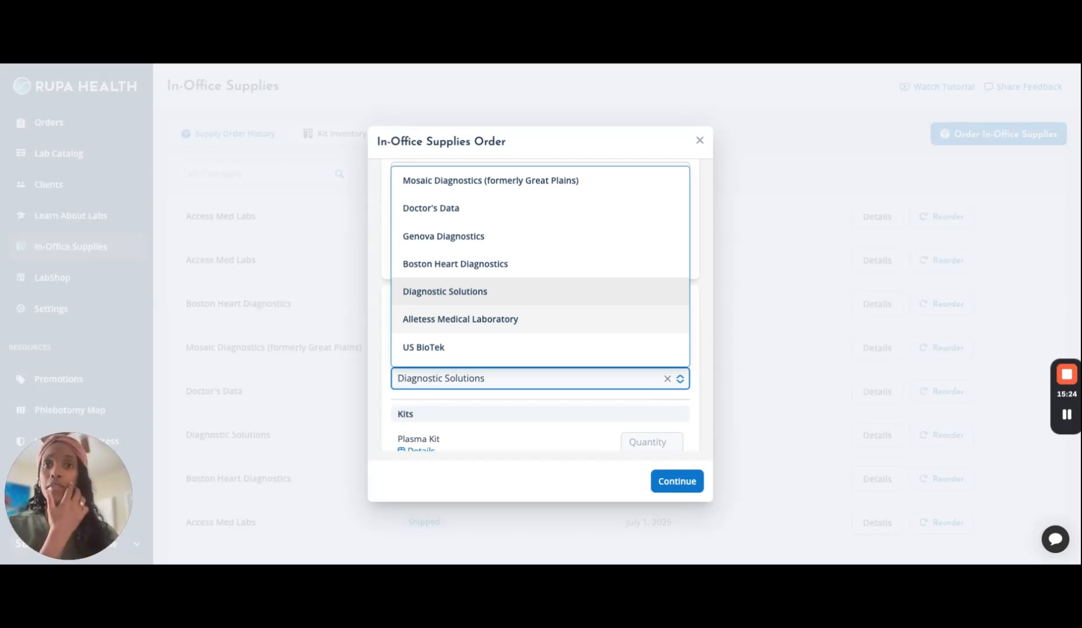
{"action": "left_click", "coordinate": [617, 204]}
{"action": "scroll", "coordinate": [604, 362], "scroll_direction": "down", "scroll_amount": 5}
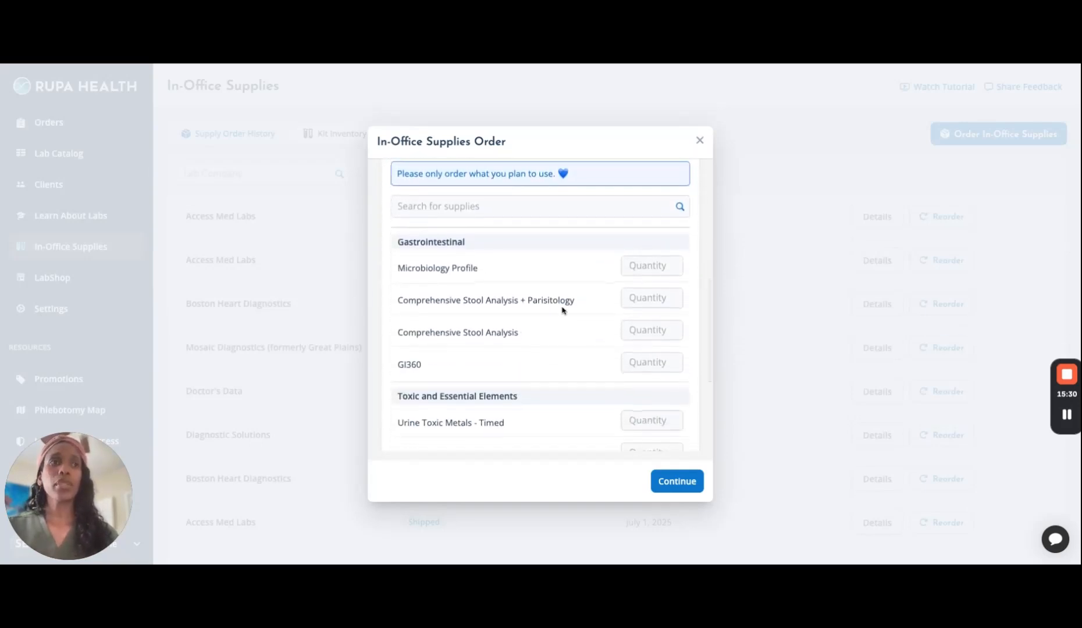
{"action": "scroll", "coordinate": [547, 243], "scroll_direction": "up", "scroll_amount": 3}
{"action": "scroll", "coordinate": [547, 245], "scroll_direction": "down", "scroll_amount": 3}
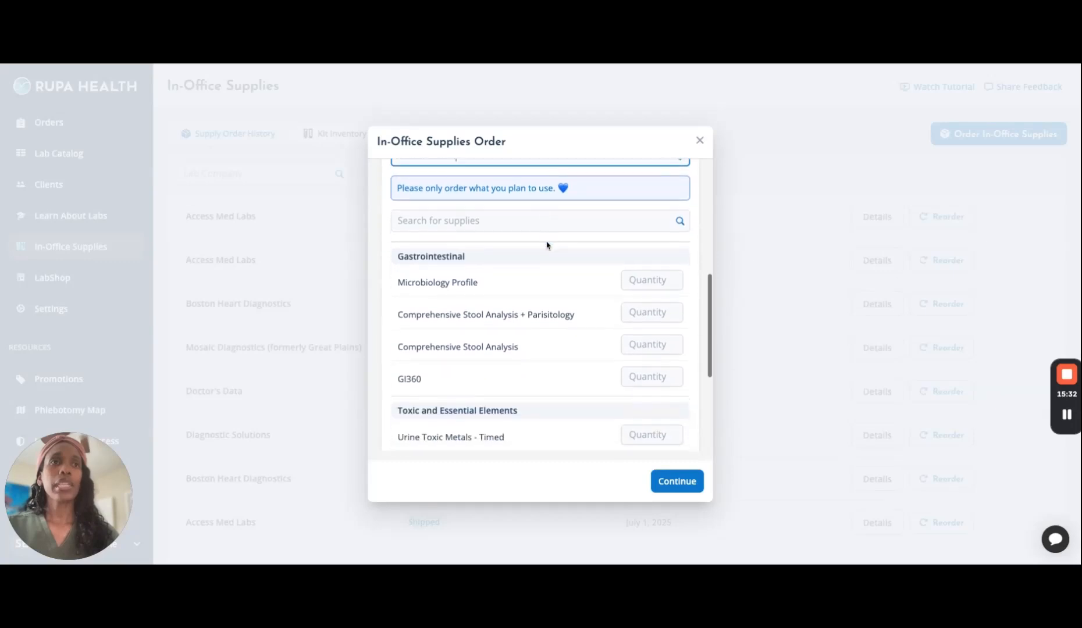
{"action": "scroll", "coordinate": [544, 266], "scroll_direction": "down", "scroll_amount": 3}
{"action": "scroll", "coordinate": [531, 334], "scroll_direction": "down", "scroll_amount": 3}
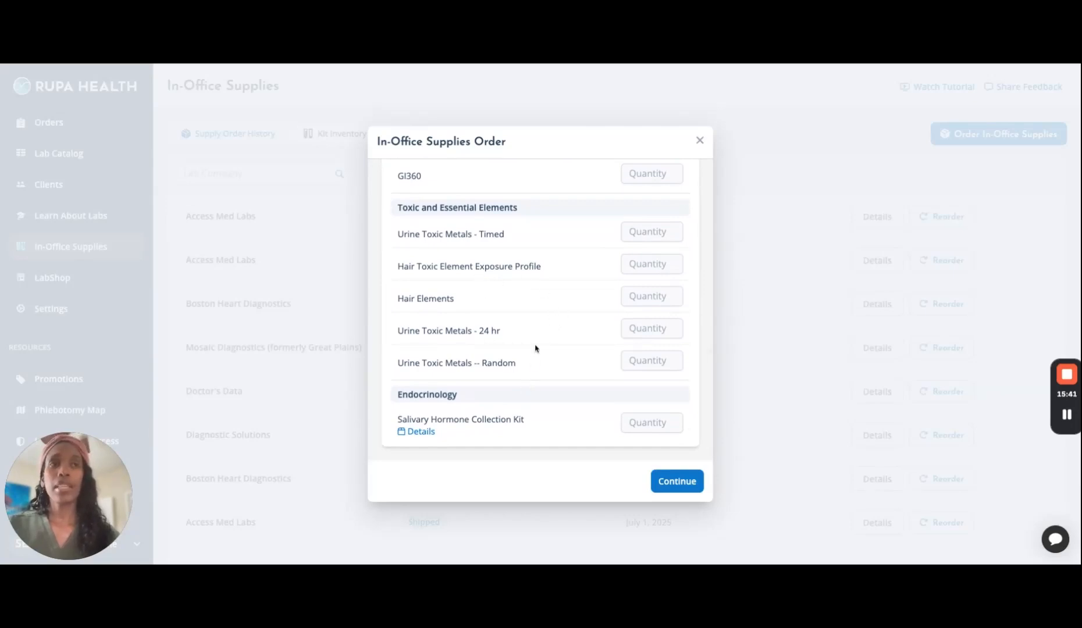
{"action": "scroll", "coordinate": [536, 349], "scroll_direction": "up", "scroll_amount": 7}
{"action": "scroll", "coordinate": [536, 348], "scroll_direction": "up", "scroll_amount": 5}
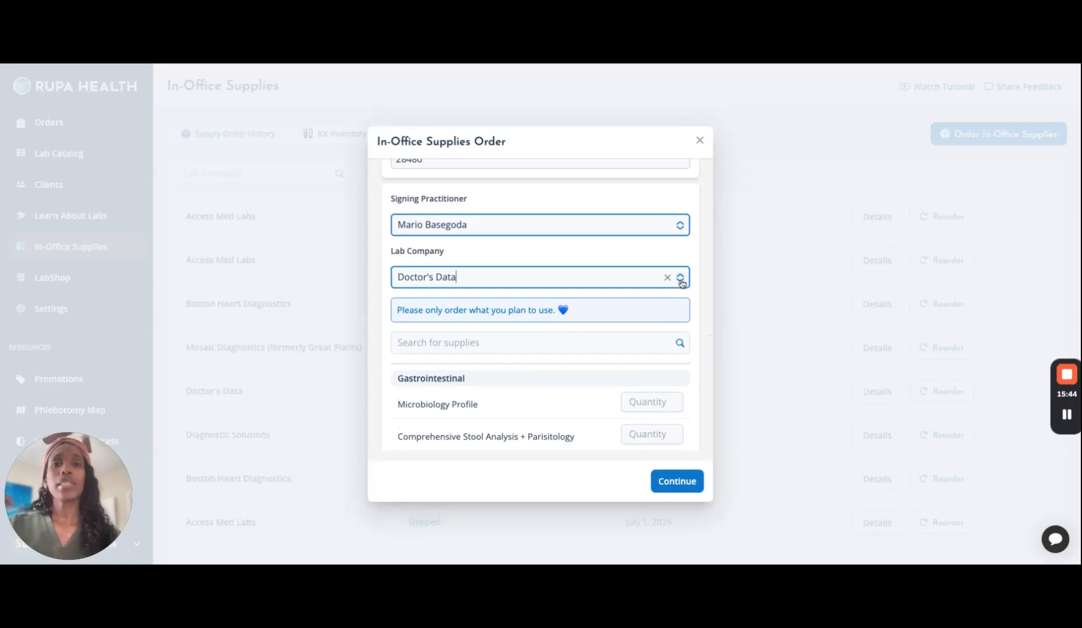
Set the lab company back to Access Med Labs and check its supply notes and pre-made kits
{"action": "left_click", "coordinate": [680, 279]}
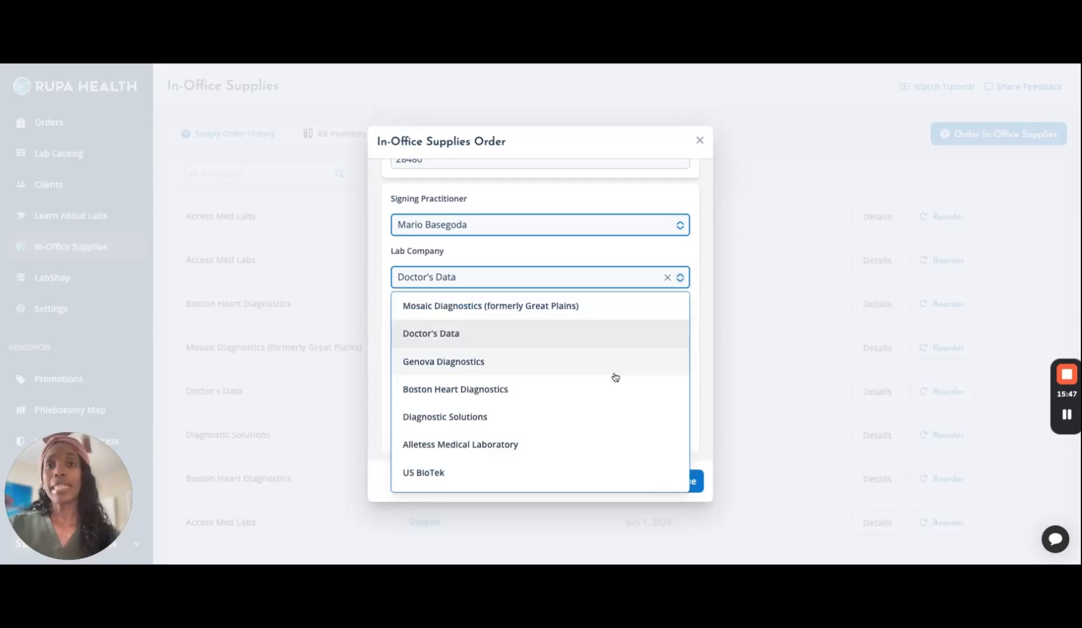
{"action": "scroll", "coordinate": [615, 377], "scroll_direction": "down", "scroll_amount": 2}
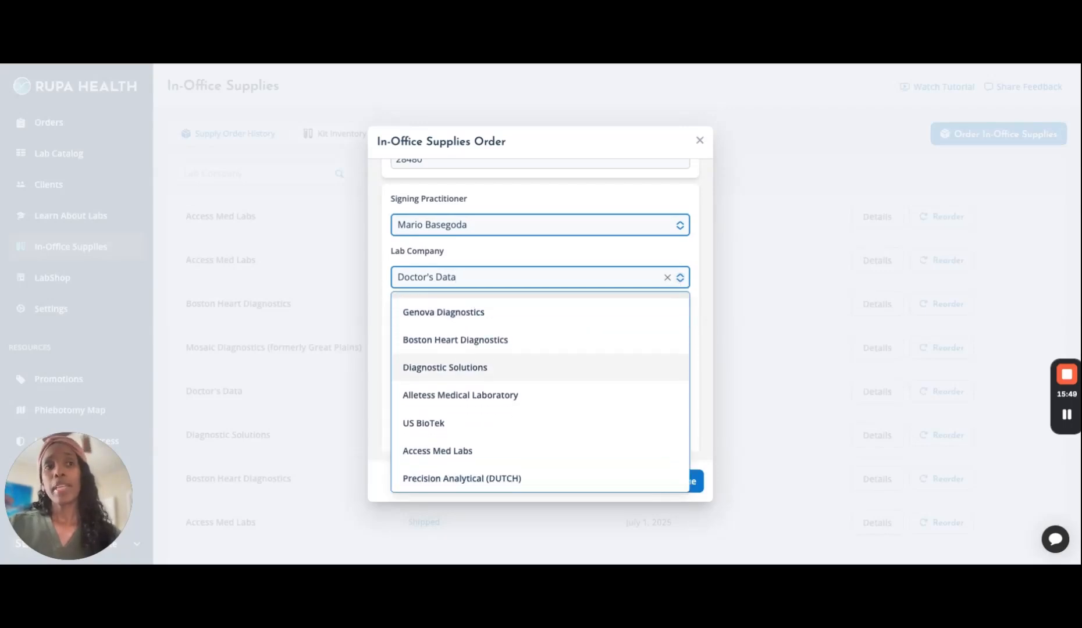
{"action": "left_click", "coordinate": [500, 452]}
{"action": "scroll", "coordinate": [587, 407], "scroll_direction": "down", "scroll_amount": 2}
{"action": "scroll", "coordinate": [586, 419], "scroll_direction": "down", "scroll_amount": 3}
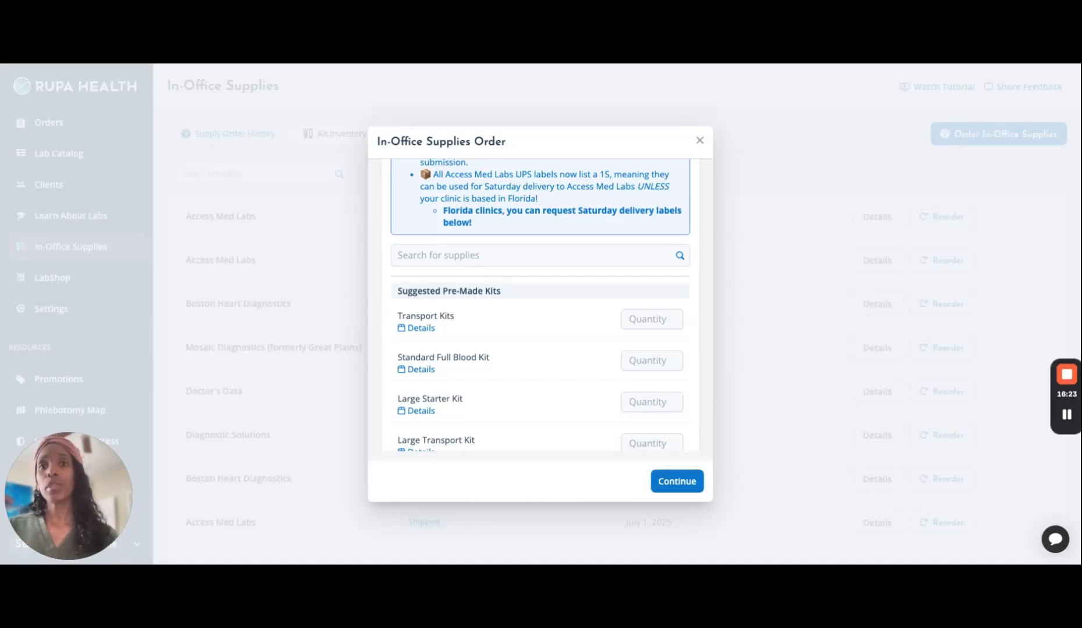
{"action": "scroll", "coordinate": [589, 410], "scroll_direction": "up", "scroll_amount": 10}
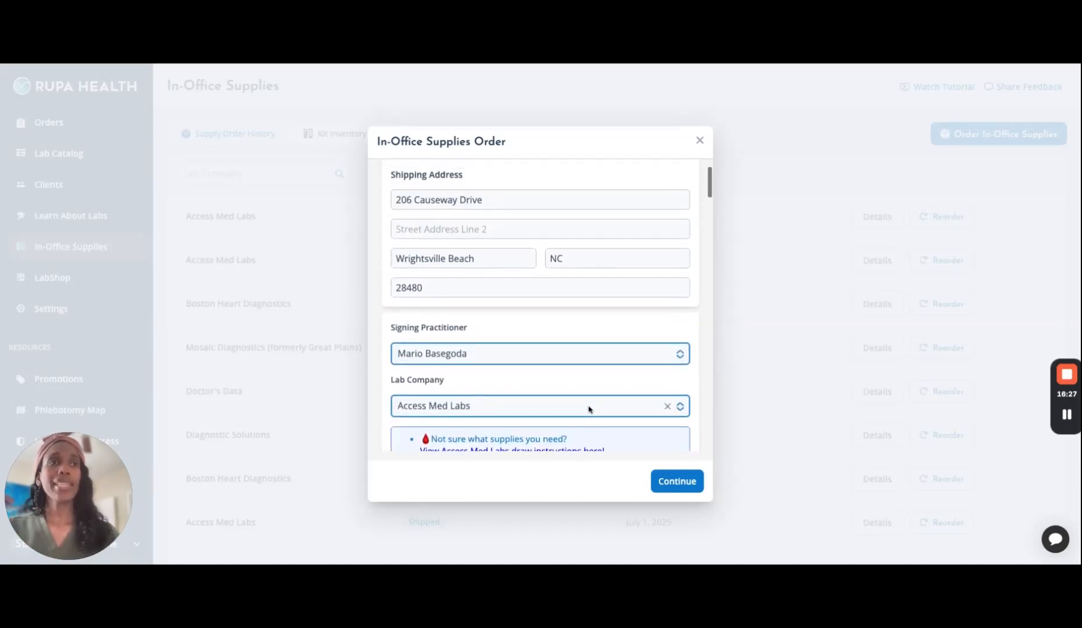